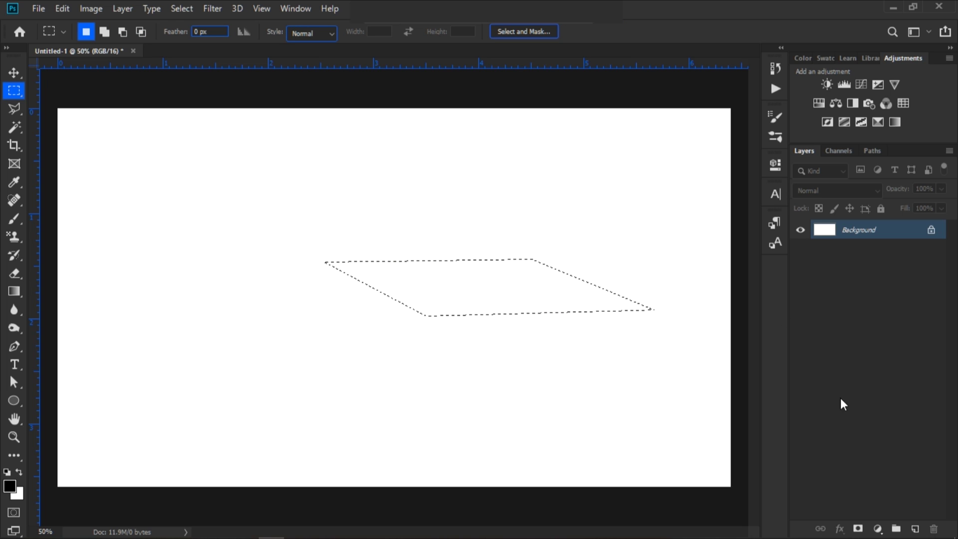
- Fill the selected parallelogram with a black (000000) Solid Color fill layer
click(878, 527)
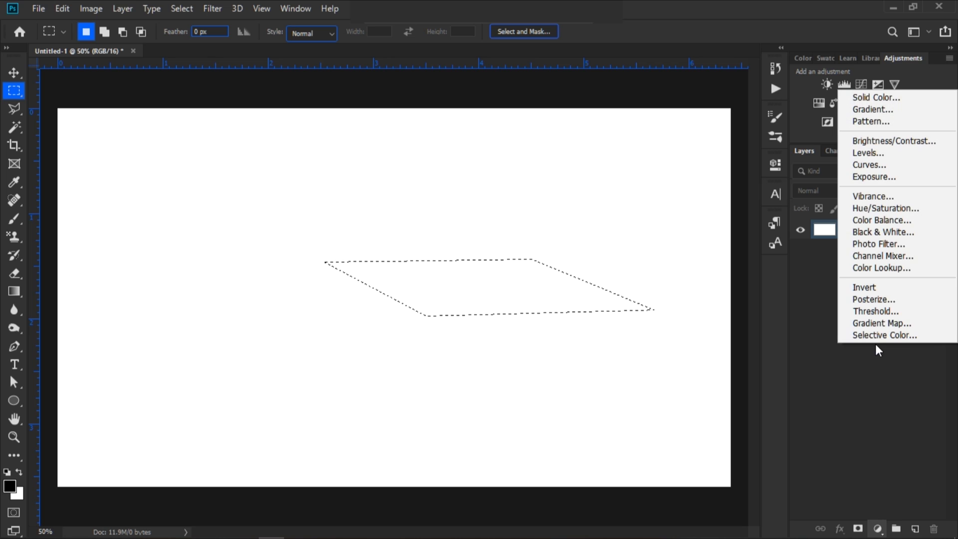
click(869, 96)
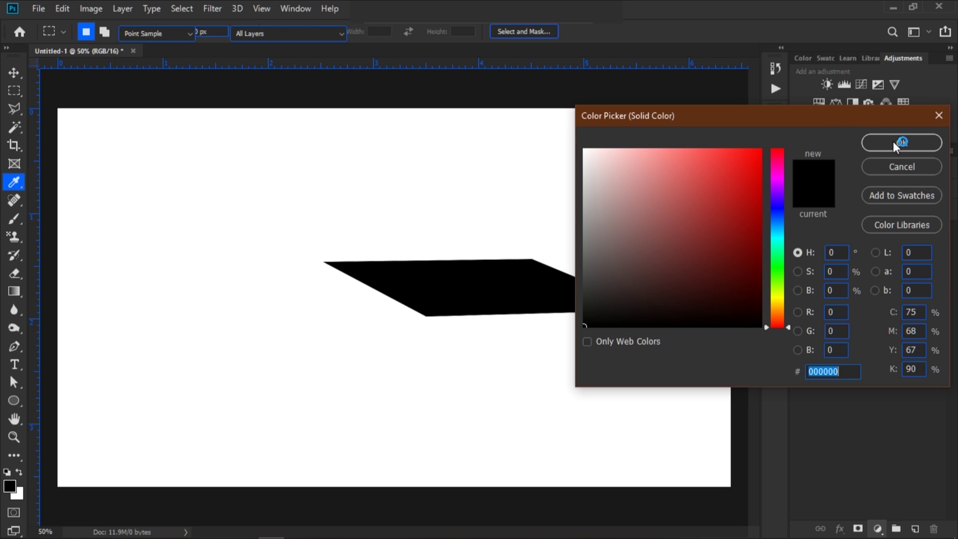
click(893, 142)
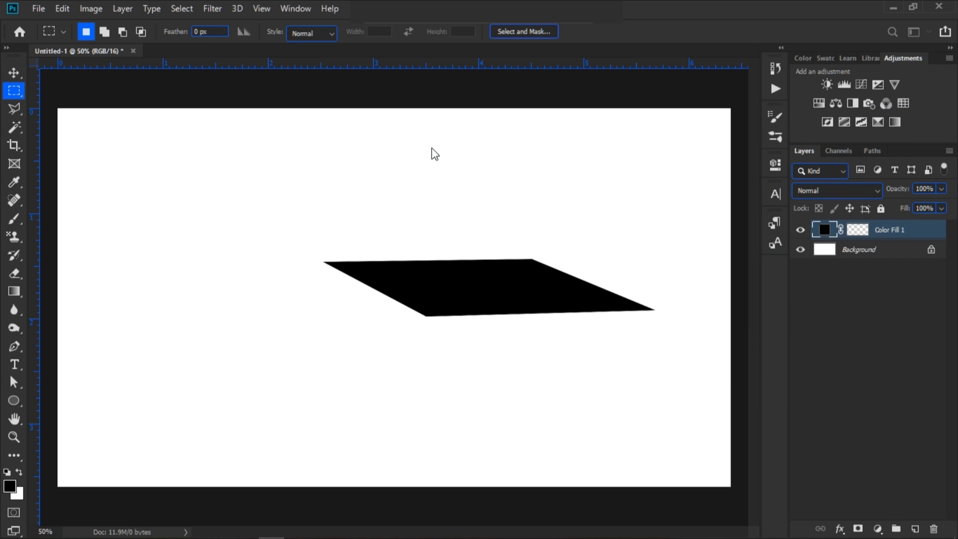
- Scale the black parallelogram to 101.47% width and 109.76% height, and place a duplicate of it directly below
click(14, 72)
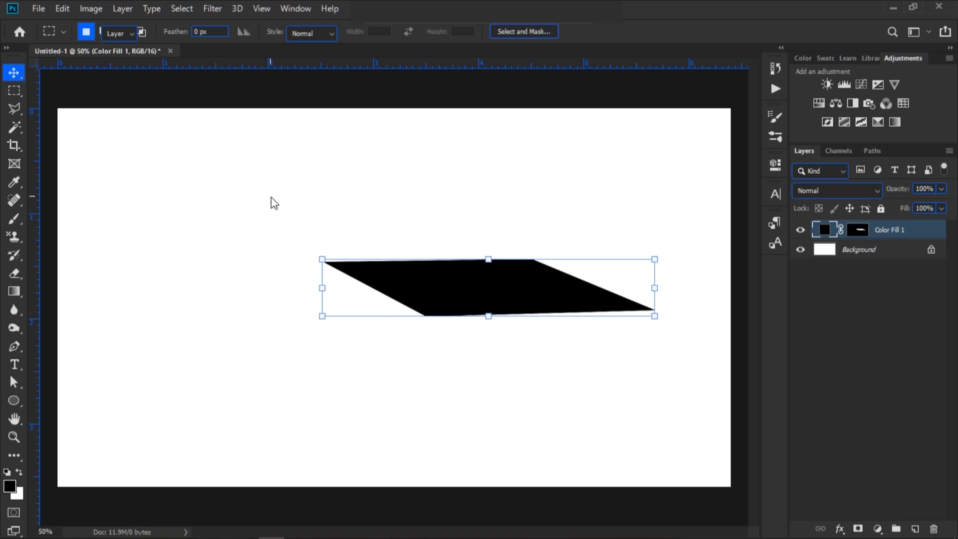
key(ctrl+t)
mouse_move(322, 259)
mouse_down()
mouse_move(285, 231)
mouse_move(310, 250)
mouse_up()
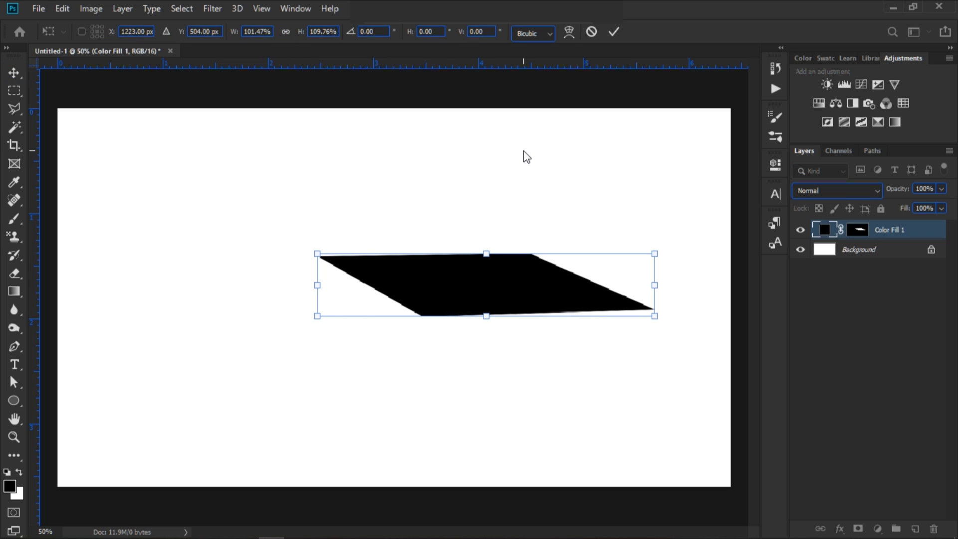
click(615, 31)
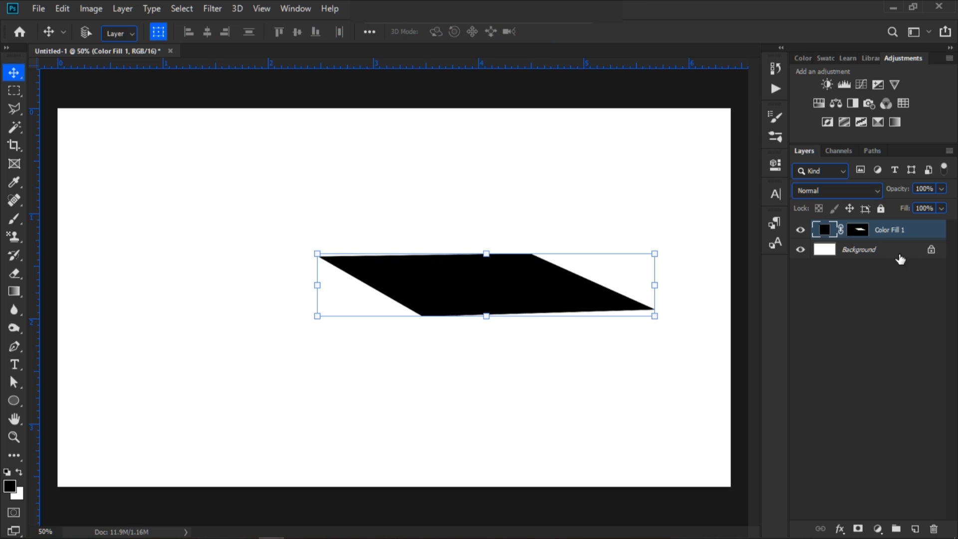
key(ctrl+j)
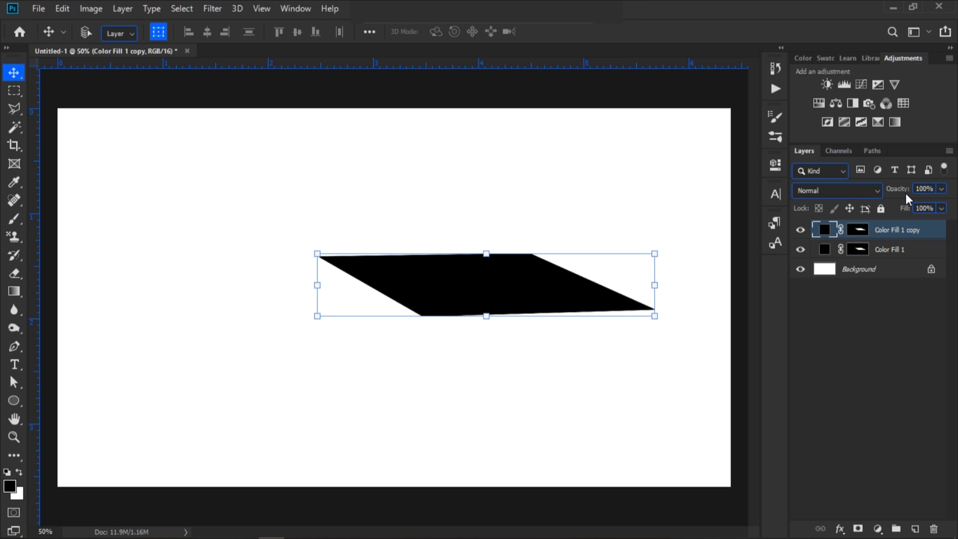
drag(490, 287, 490, 352)
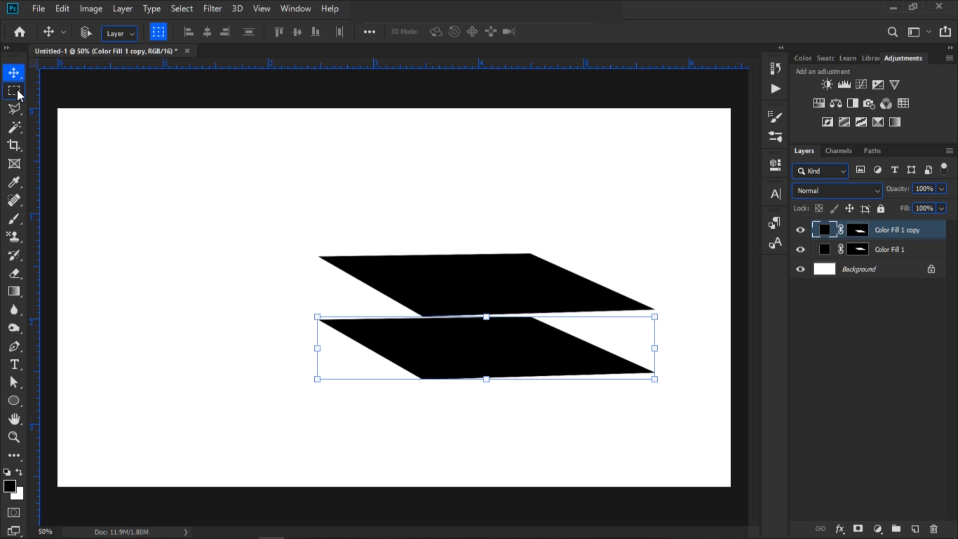
- Outline the box's left side between the two parallelograms with the Polygonal Lasso and fill it with a black Solid Color layer
click(14, 108)
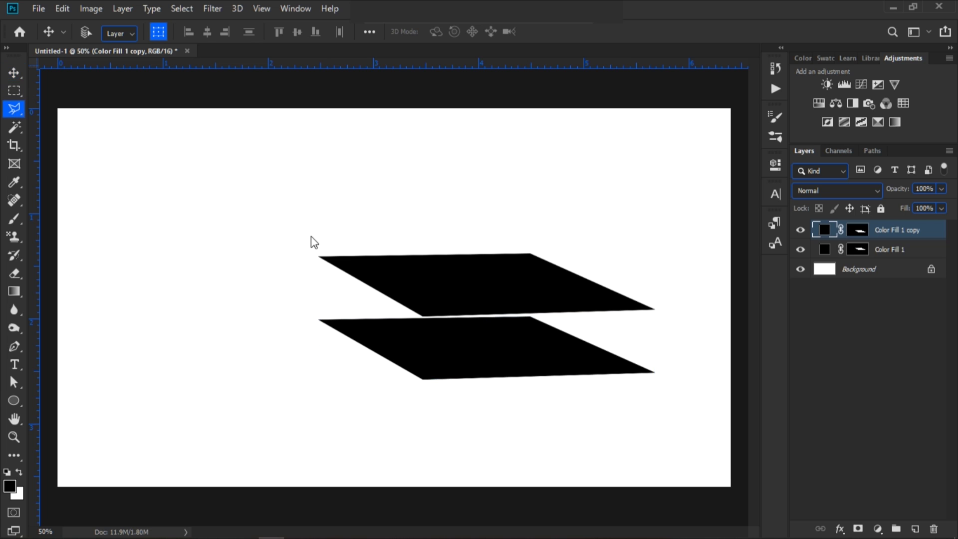
click(319, 257)
click(319, 318)
click(423, 378)
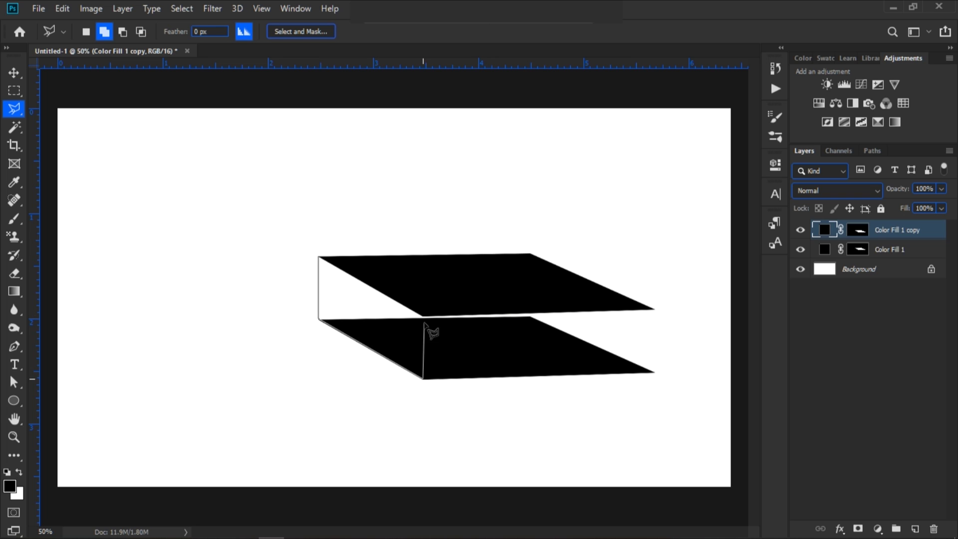
click(423, 316)
click(319, 257)
click(877, 529)
click(893, 277)
click(898, 141)
- Outline the box's right side between the two parallelograms with the Polygonal Lasso and fill it with a black Solid Color layer
click(529, 253)
click(530, 317)
click(653, 372)
click(653, 310)
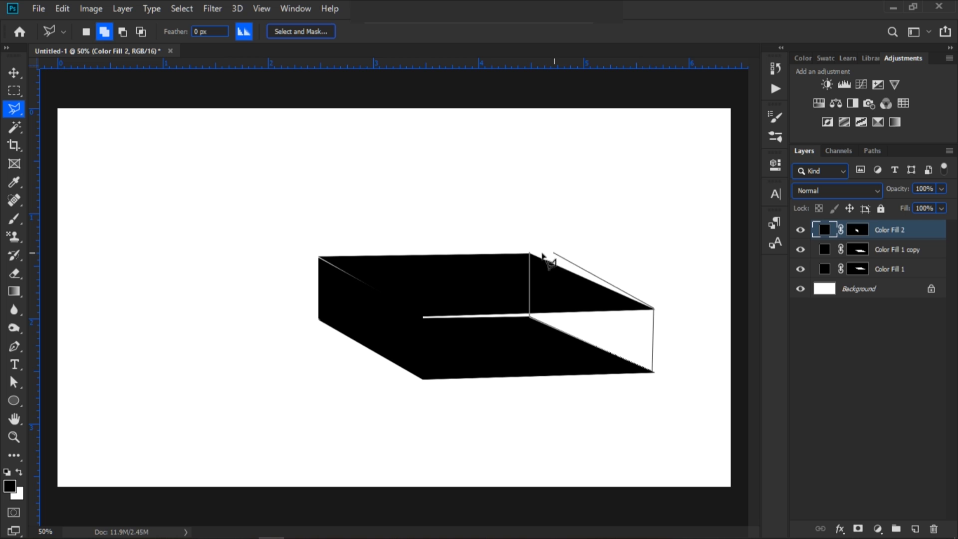
click(530, 254)
click(878, 528)
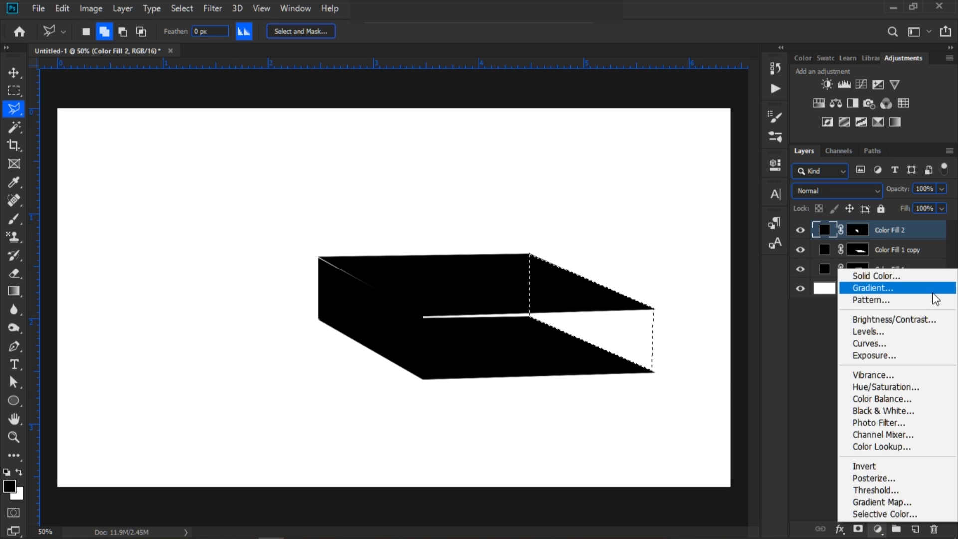
click(877, 276)
click(871, 142)
- Set the Fill to 0% on the Color Fill 3, Color Fill 2, Color Fill 1 copy and Color Fill 1 layers
drag(904, 209, 753, 218)
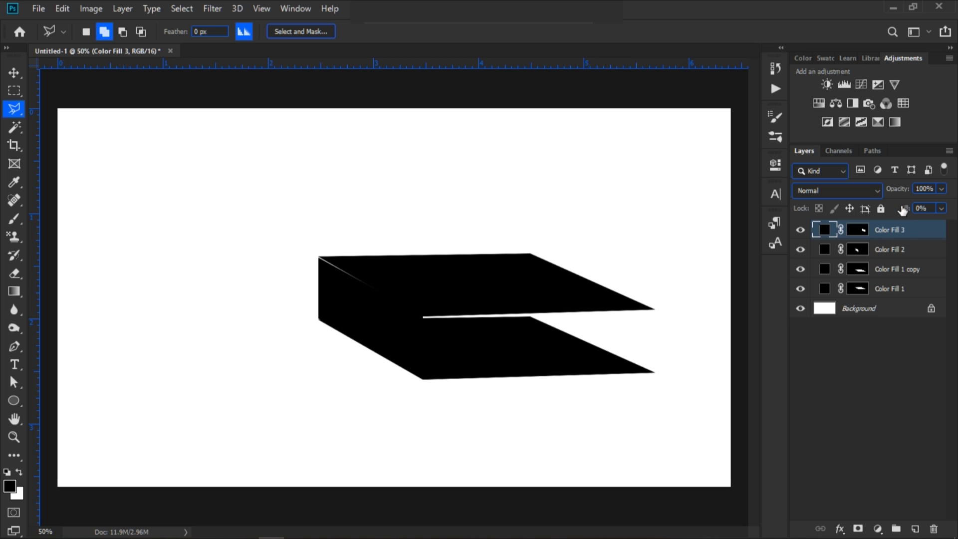
click(890, 243)
drag(905, 209, 761, 205)
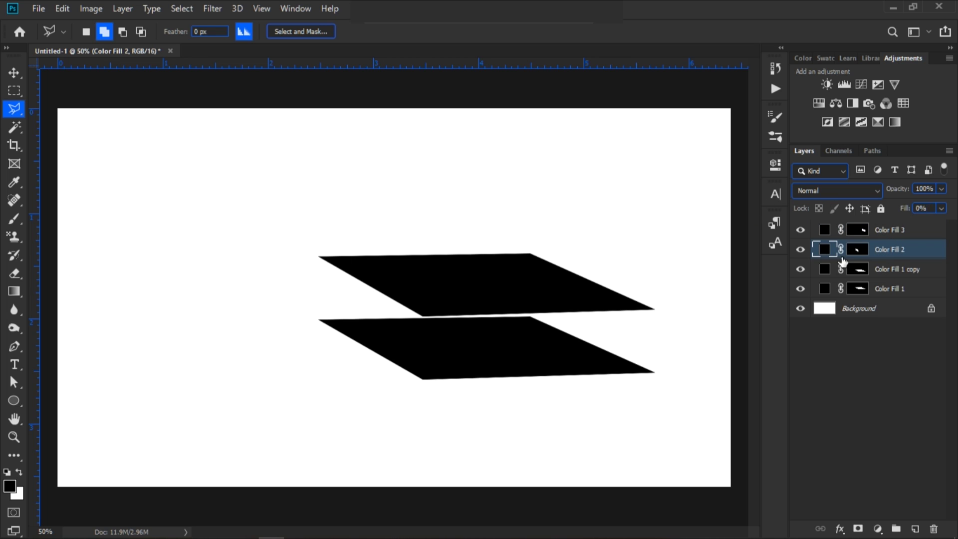
click(891, 270)
drag(907, 212, 749, 214)
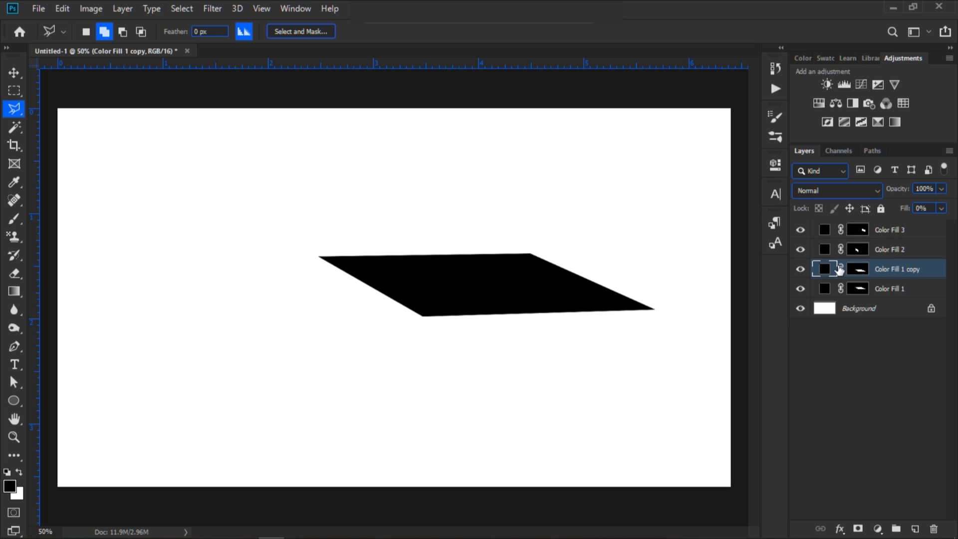
click(870, 286)
drag(904, 208, 757, 207)
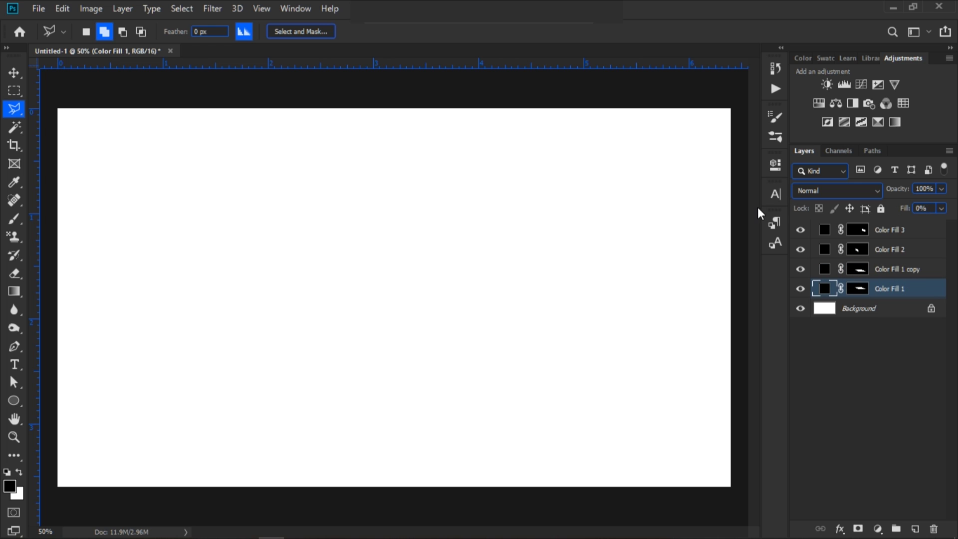
- Add a thin inside Stroke effect to the Color Fill 1 layer with the color 000000
click(836, 526)
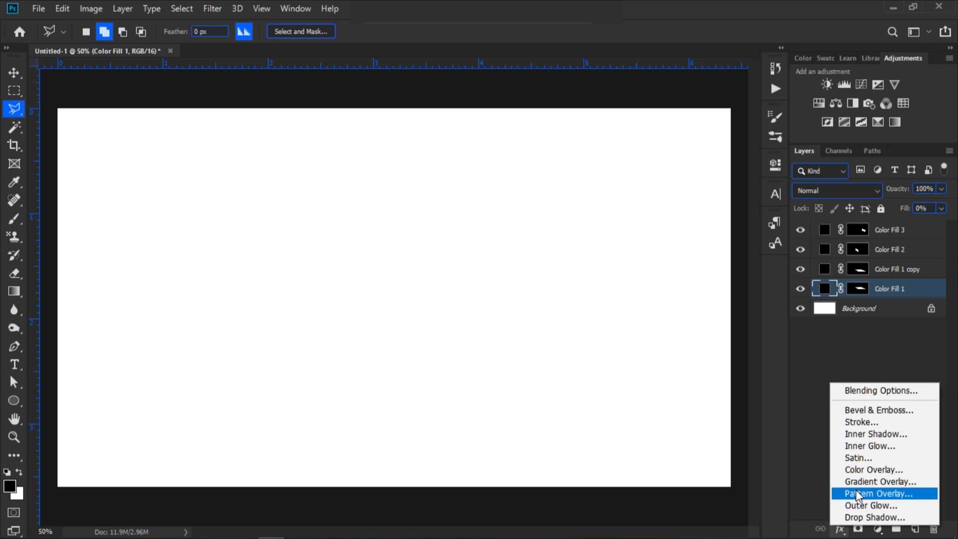
click(872, 423)
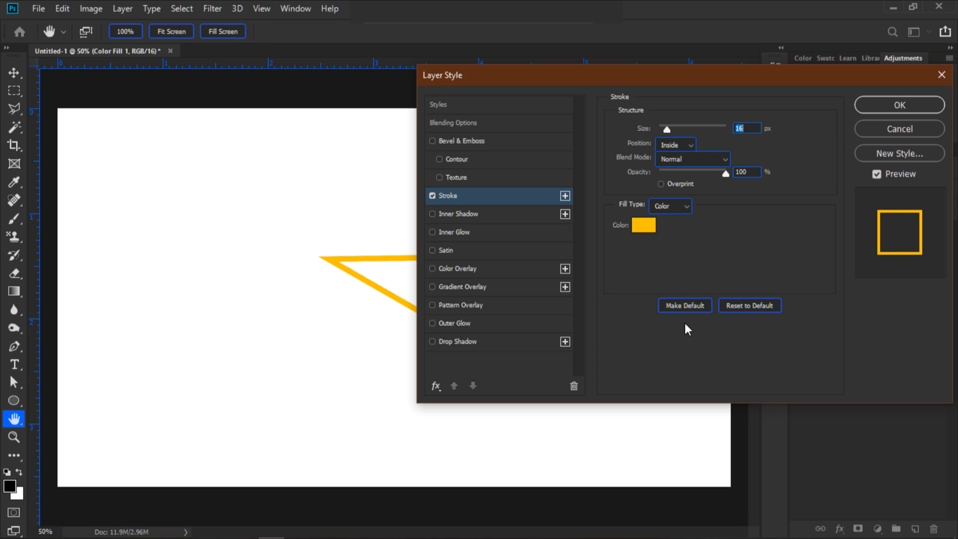
click(639, 226)
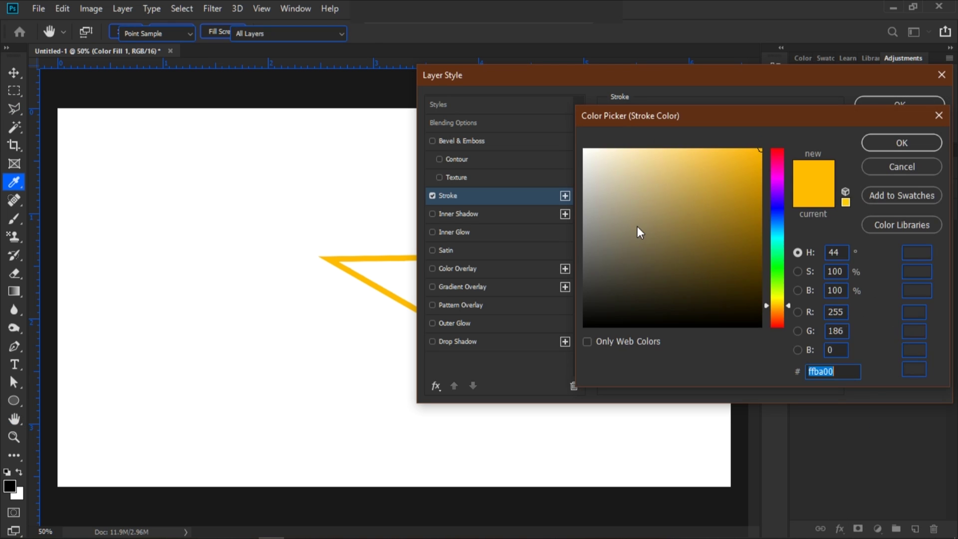
text(000000)
click(884, 150)
drag(664, 129, 661, 128)
click(878, 115)
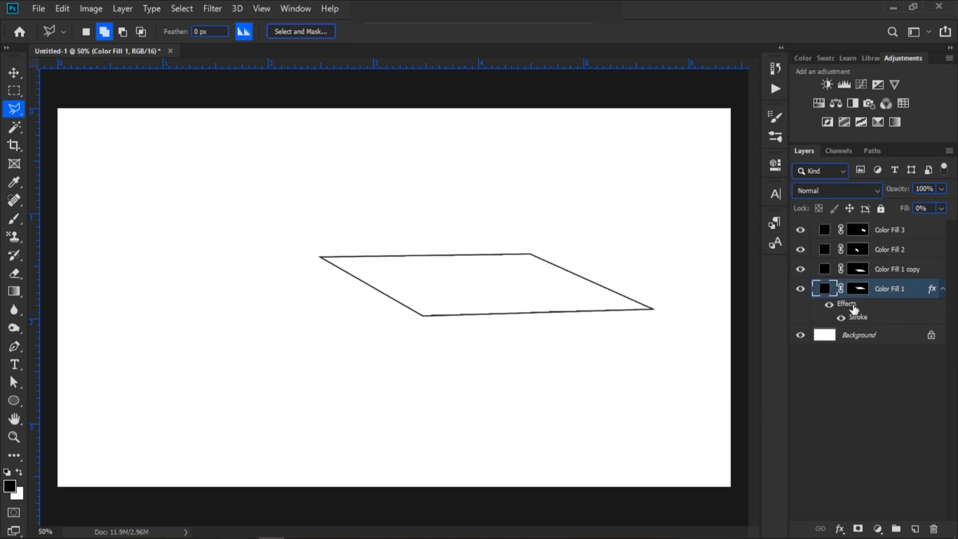
- Copy the Color Fill 1 stroke effect to the Color Fill 1 copy, Color Fill 2 and Color Fill 3 layers
drag(848, 310, 851, 270)
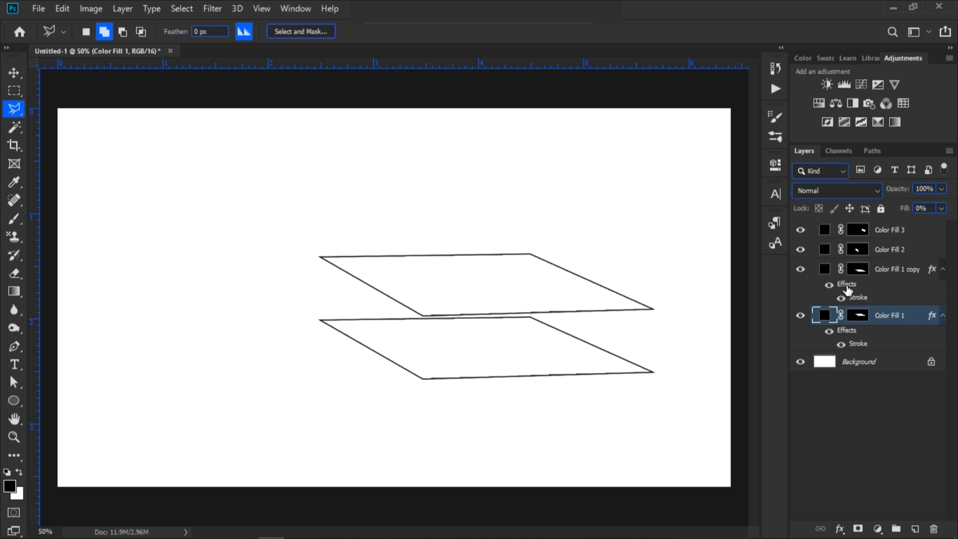
drag(847, 288, 854, 231)
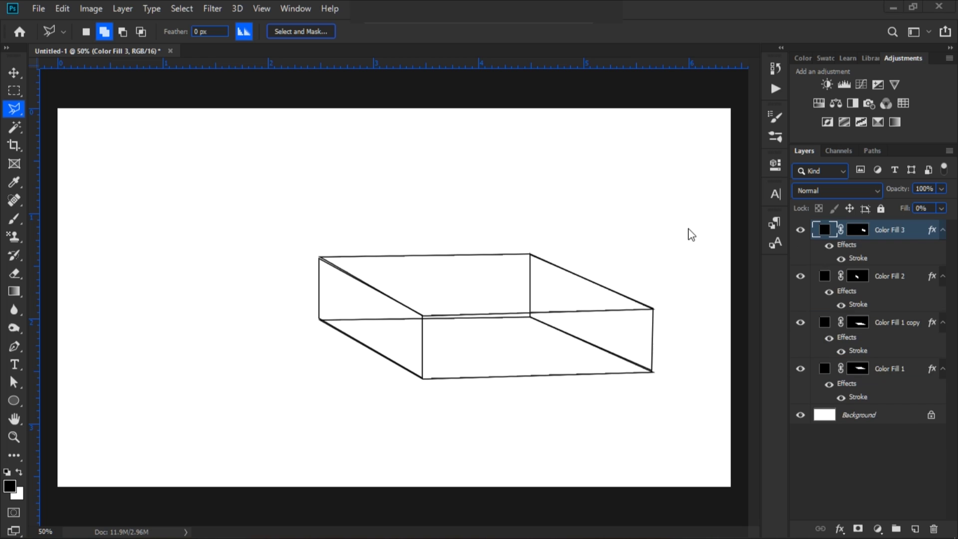
- Group the four color fill layers and move the box outline slightly lower on the canvas
shift+click(901, 370)
click(897, 529)
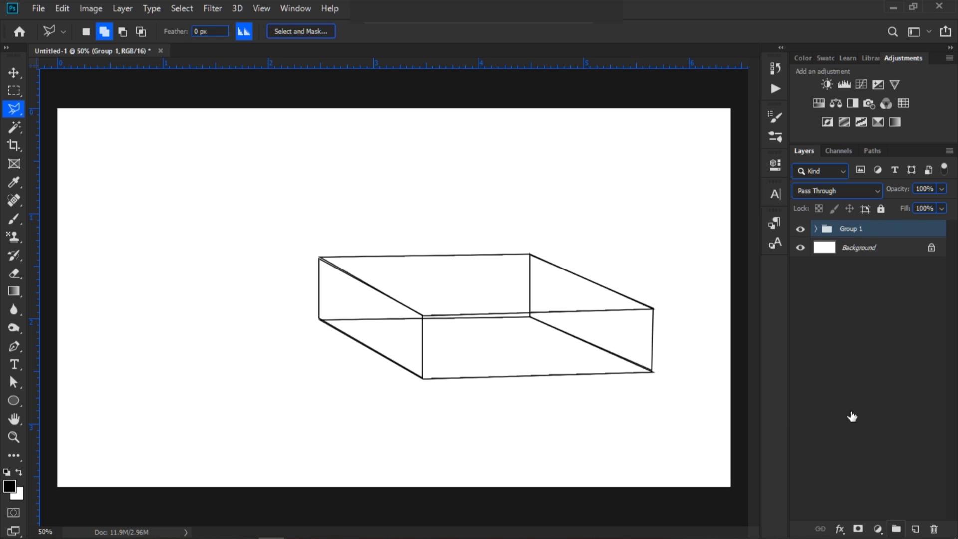
click(11, 79)
drag(483, 301, 487, 335)
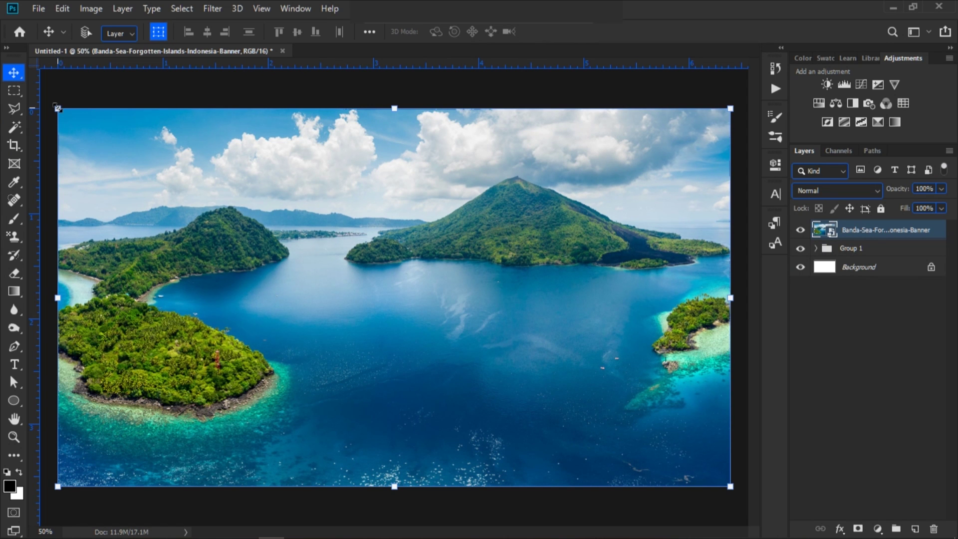
- Resize the island photo to 11.64% width and 15.36% height and position it over the left part of the box outline
drag(187, 181, 452, 251)
drag(586, 252, 588, 266)
drag(452, 371, 460, 371)
drag(596, 266, 595, 287)
drag(633, 399, 476, 327)
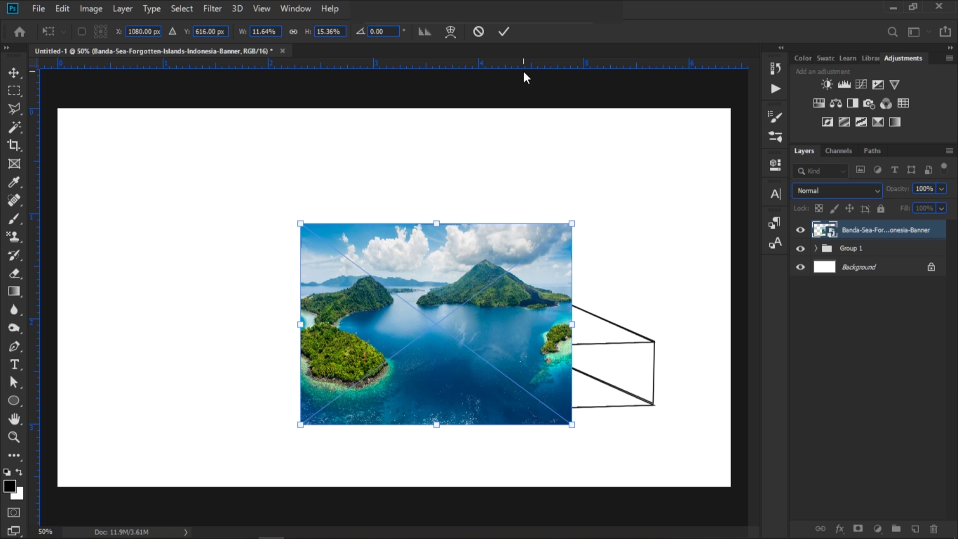
click(504, 32)
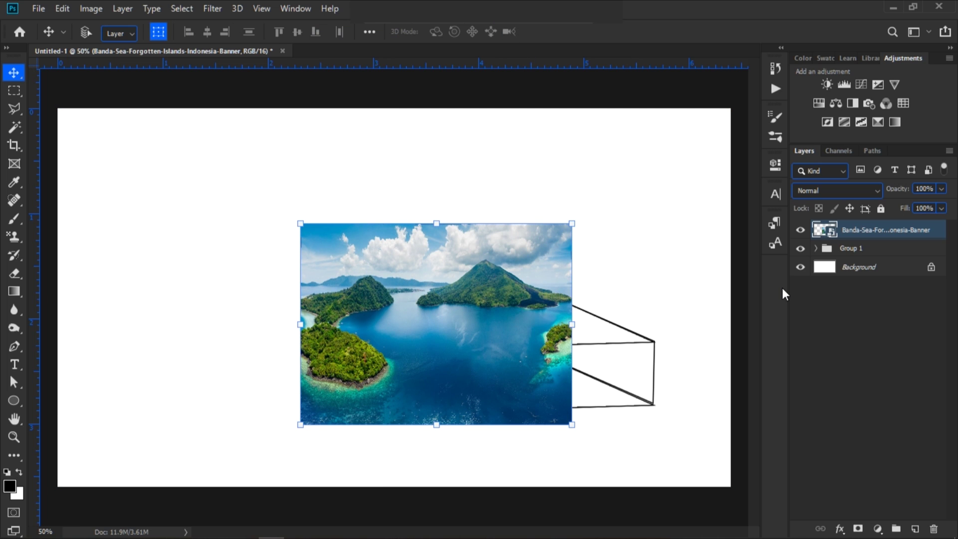
- Load the Color Fill 1 mask inside Group 1 as a selection and use it to add a layer mask to the island photo
click(815, 248)
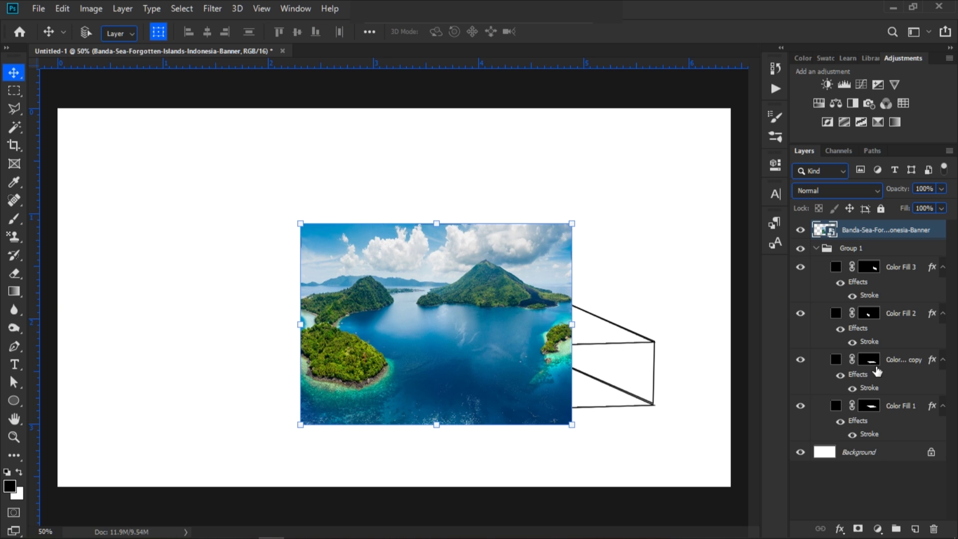
key(ctrl)
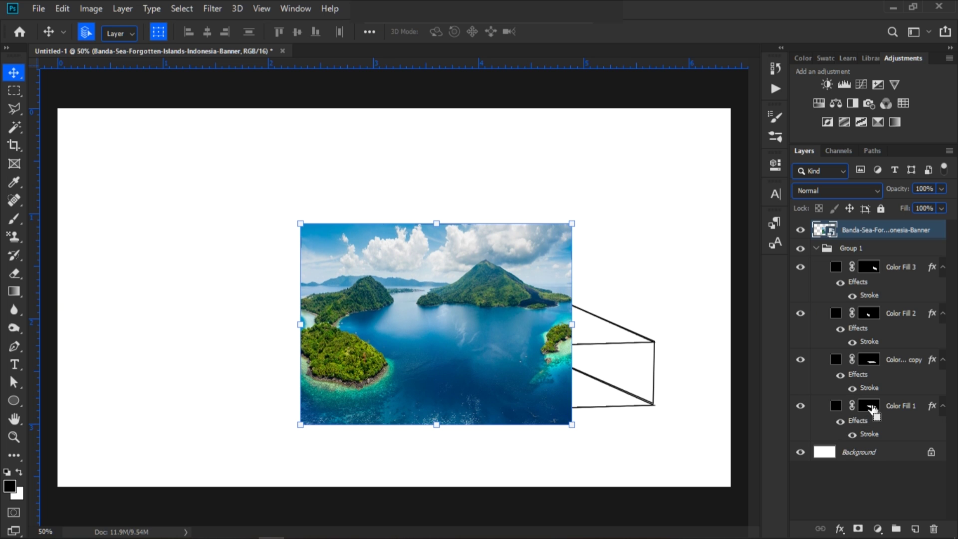
ctrl+click(873, 410)
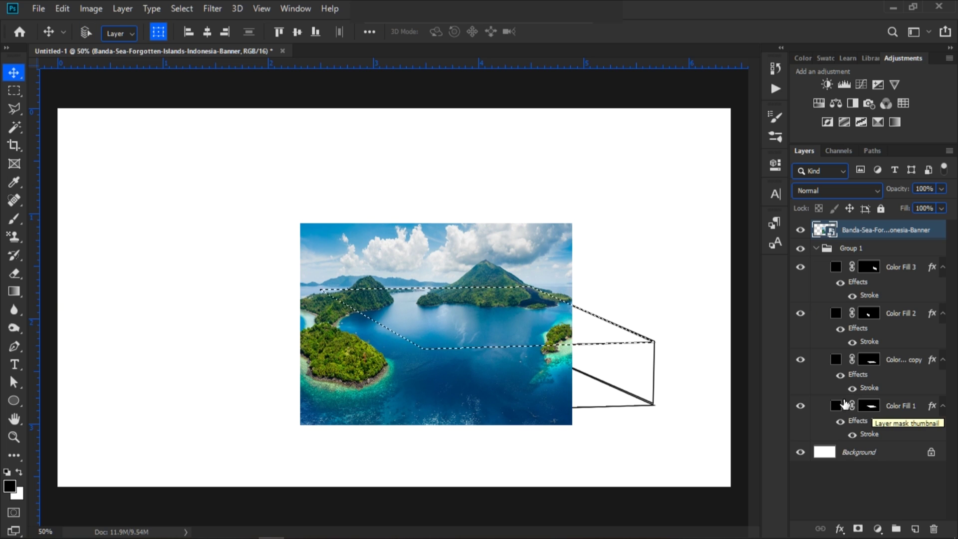
key(alt)
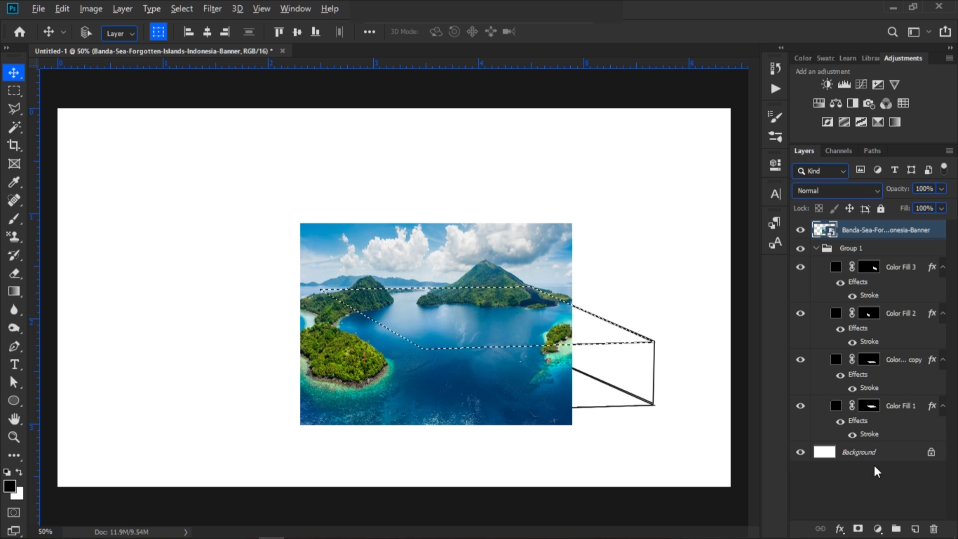
click(858, 529)
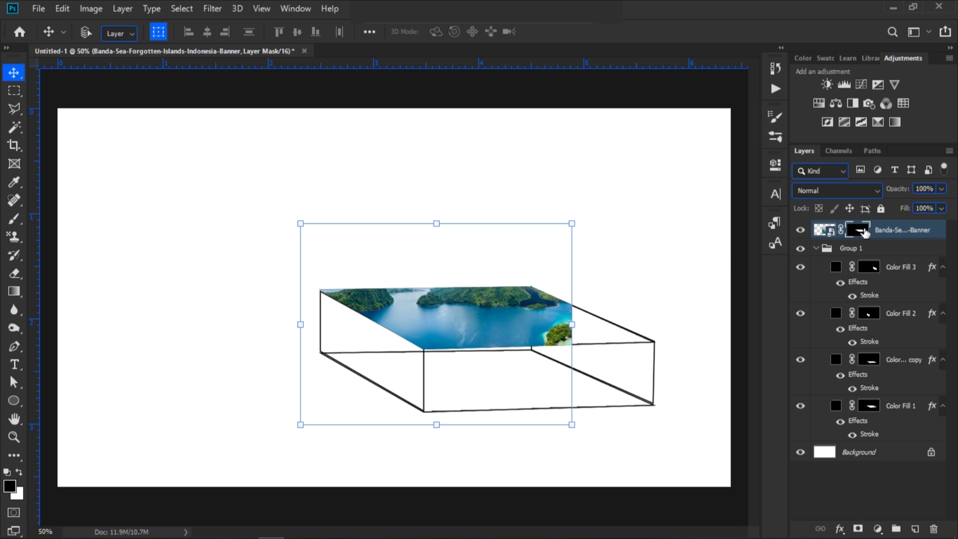
- Set the density of the island photo's layer mask to 30%
double_click(858, 231)
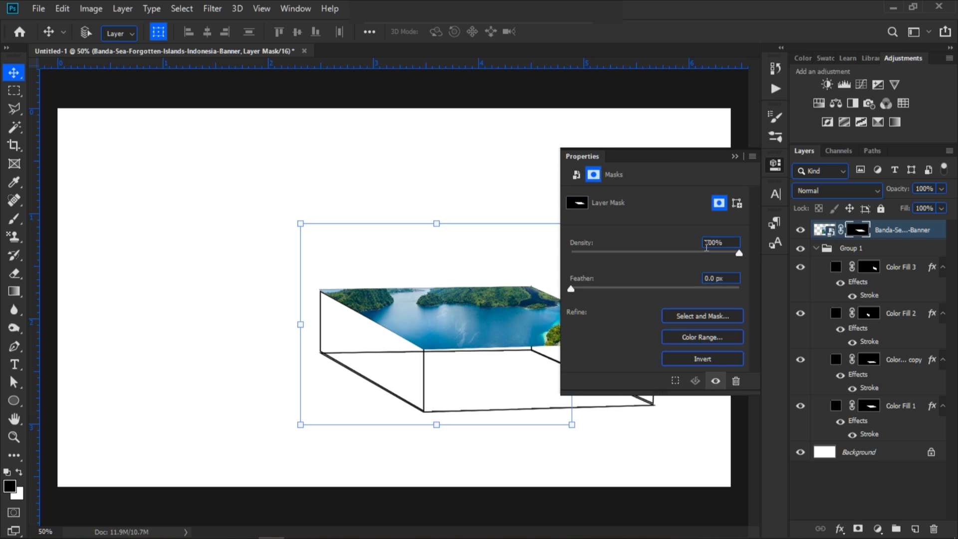
drag(739, 254, 621, 255)
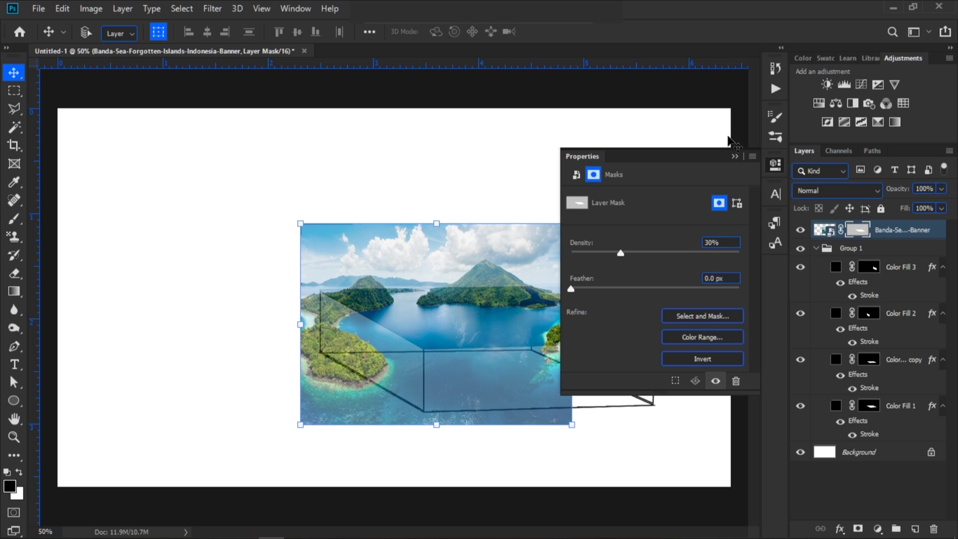
click(734, 156)
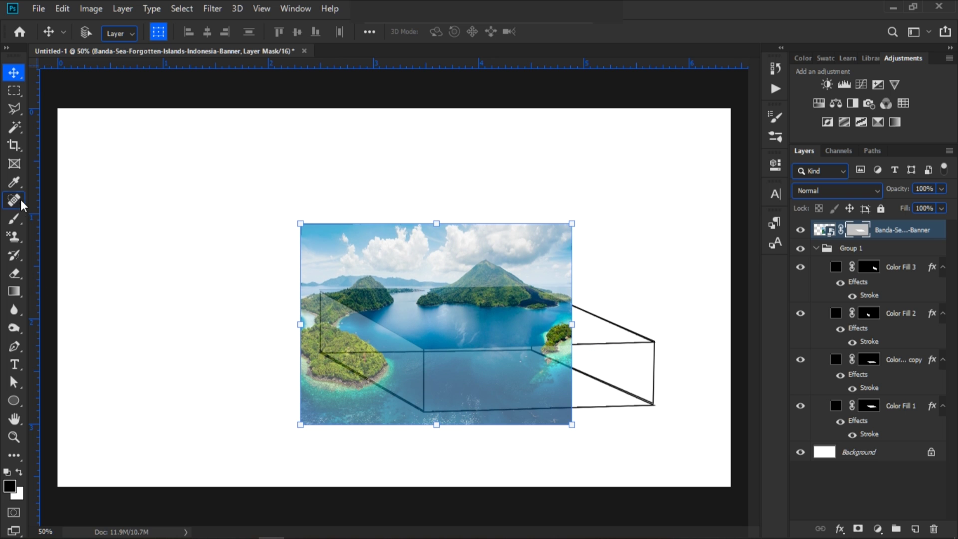
- Paint white on the island photo's layer mask with a 20 px brush to restore the mountain peaks above the box's back edge
click(14, 219)
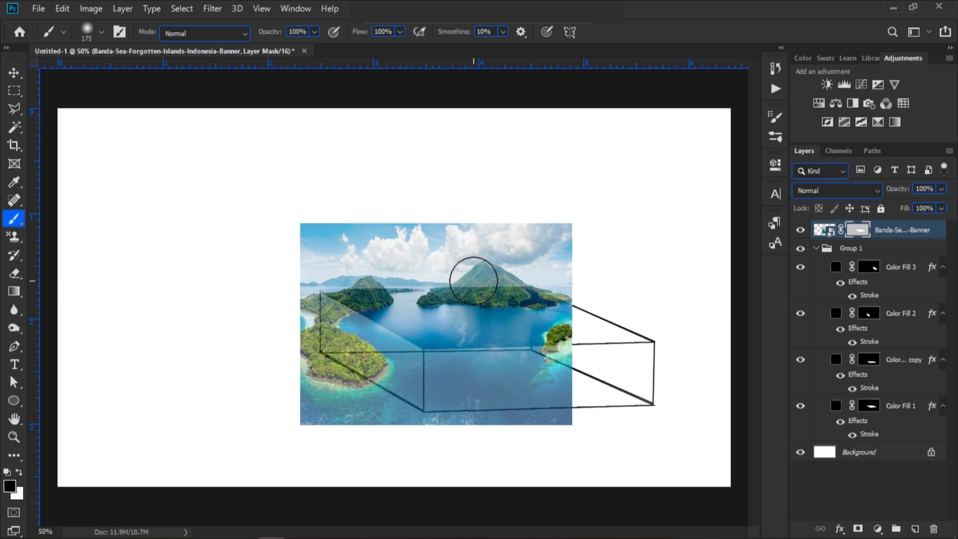
key(ctrl+plus)
key(ctrl+plus)
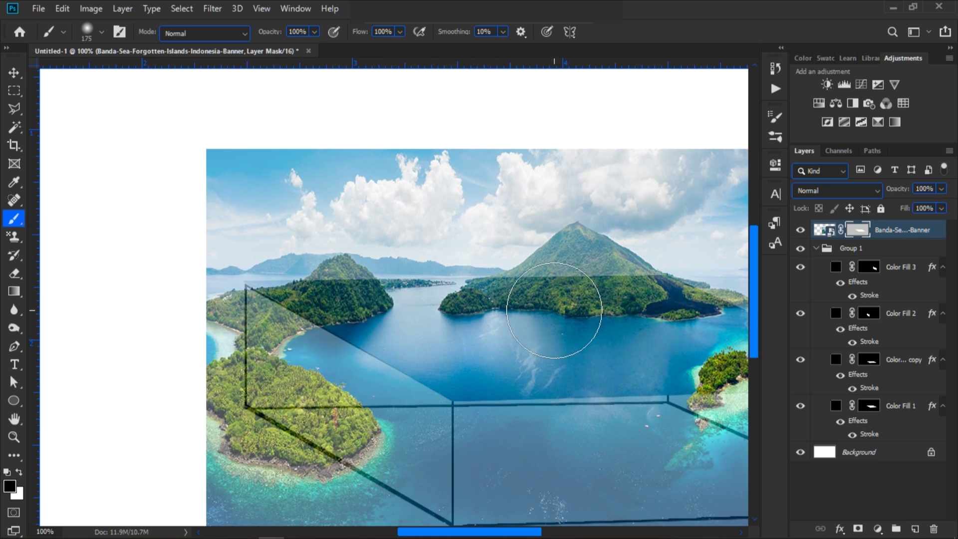
key(bracketleft)
key(bracketleft)
key(bracketleft)
key(bracketleft)
key(bracketleft)
key(bracketleft)
key(bracketleft)
key(bracketleft)
key(bracketleft)
key(x)
key(bracketleft)
mouse_move(561, 264)
mouse_down()
mouse_move(610, 274)
mouse_move(579, 257)
mouse_move(515, 288)
mouse_move(577, 235)
mouse_move(656, 284)
mouse_move(733, 298)
mouse_up()
scroll(733, 299, down, 2)
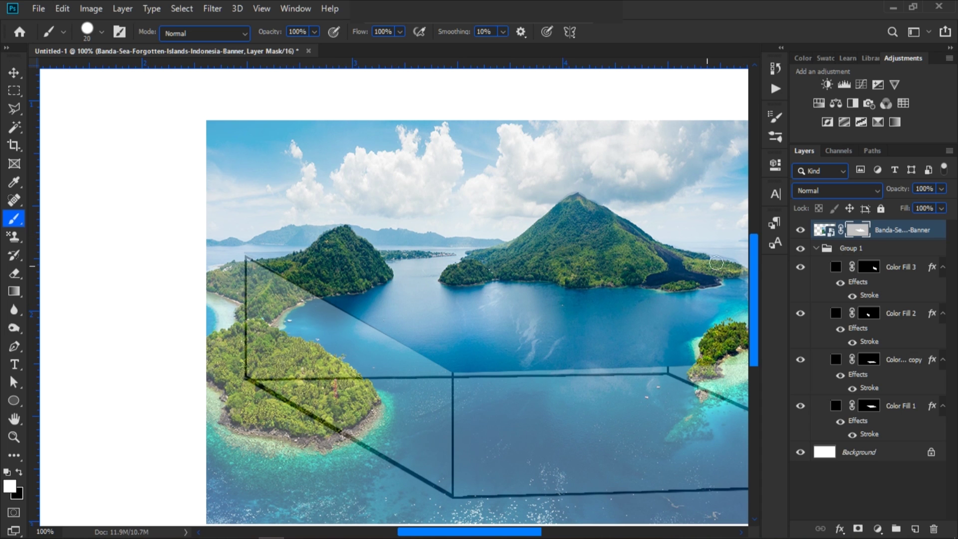
- Set the density of the island photo's layer mask to 100%
double_click(861, 233)
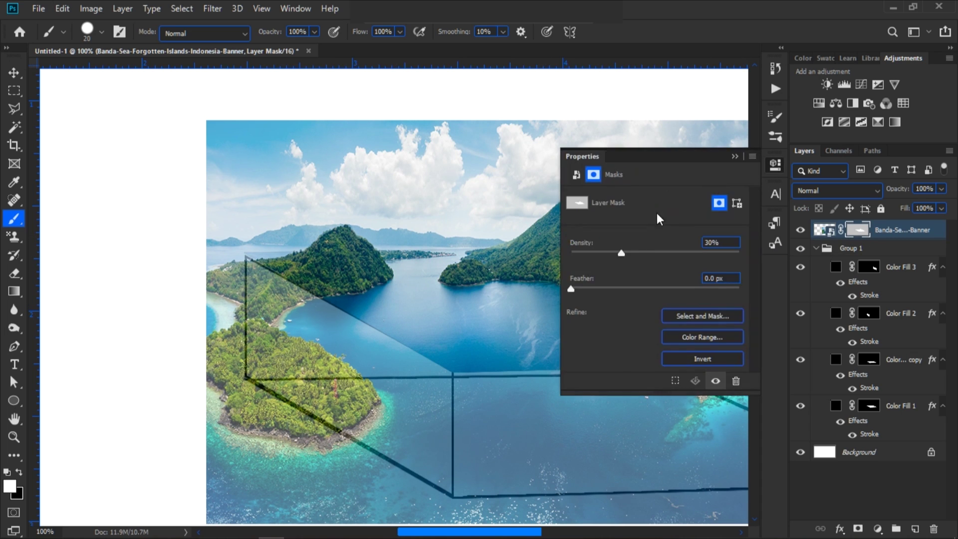
drag(623, 258, 799, 262)
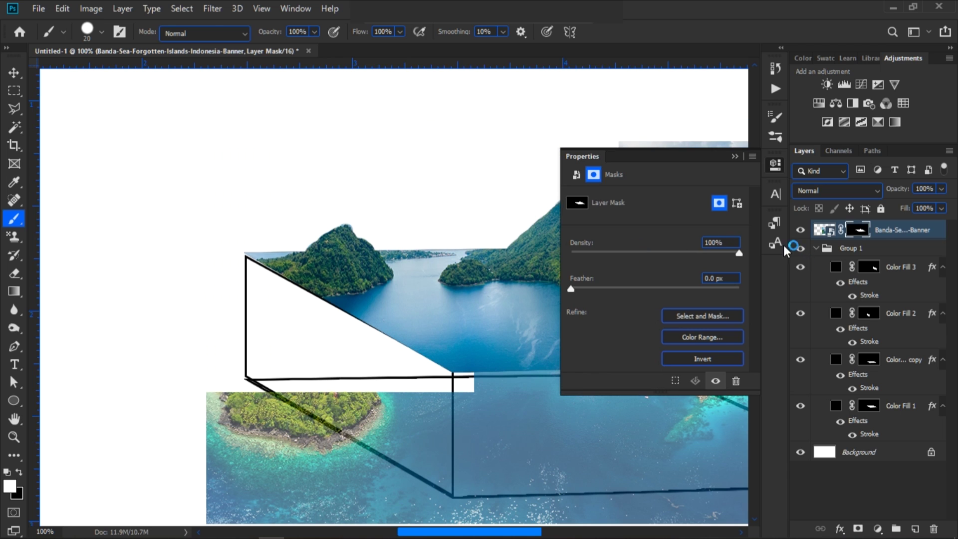
click(734, 156)
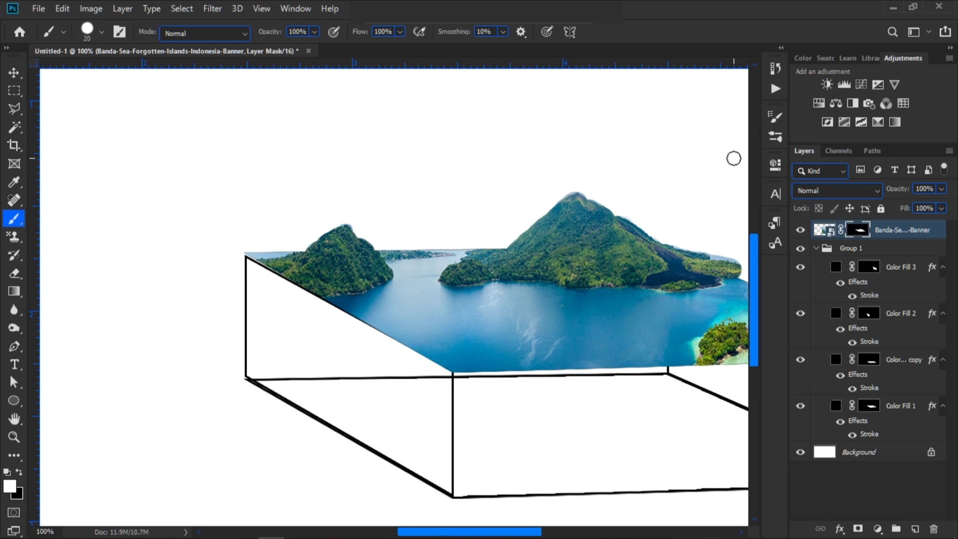
key(ctrl+0)
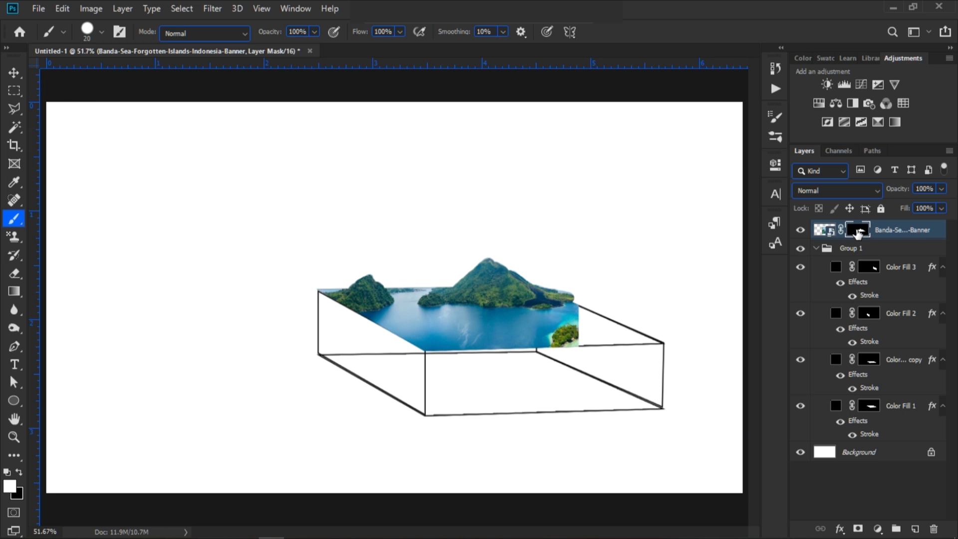
- Duplicate the island photo layer and delete the copy's layer mask
key(ctrl+j)
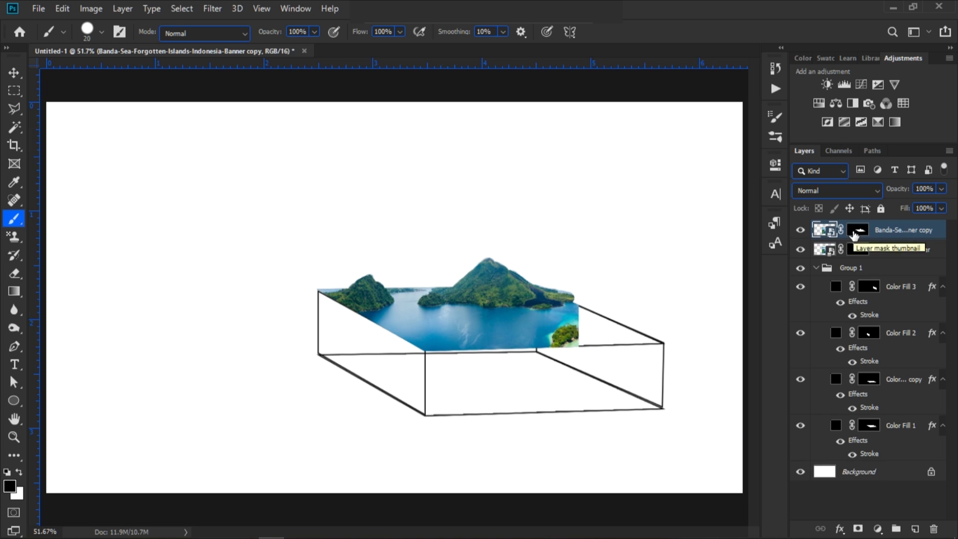
right_click(854, 233)
click(861, 260)
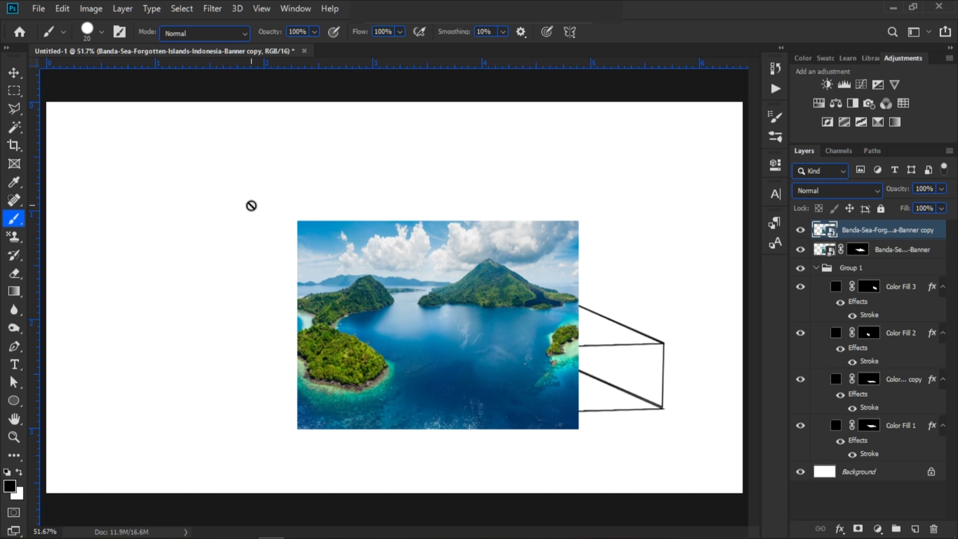
- Flip the island photo copy horizontally and move it to X 1320 px, Y 540 px over the right part of the box outline
click(13, 73)
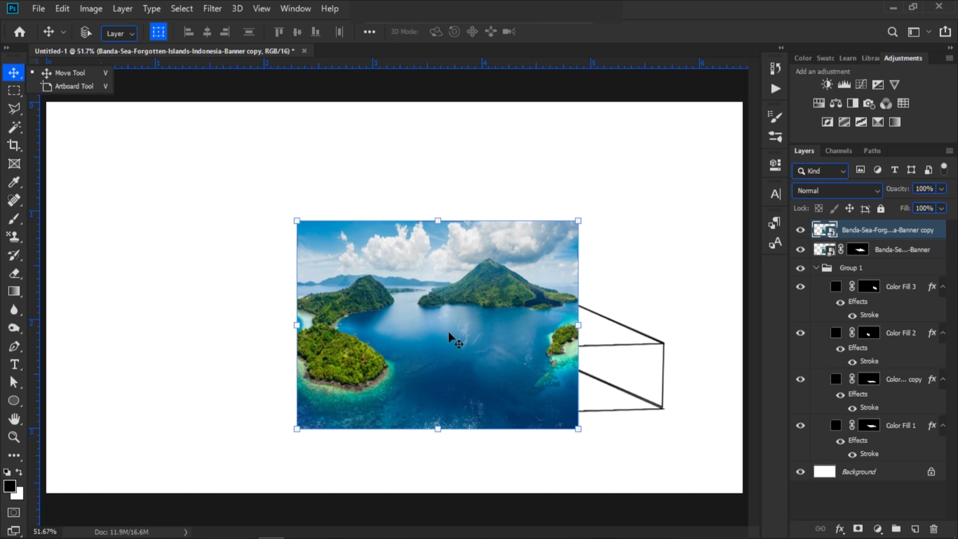
key(ctrl+t)
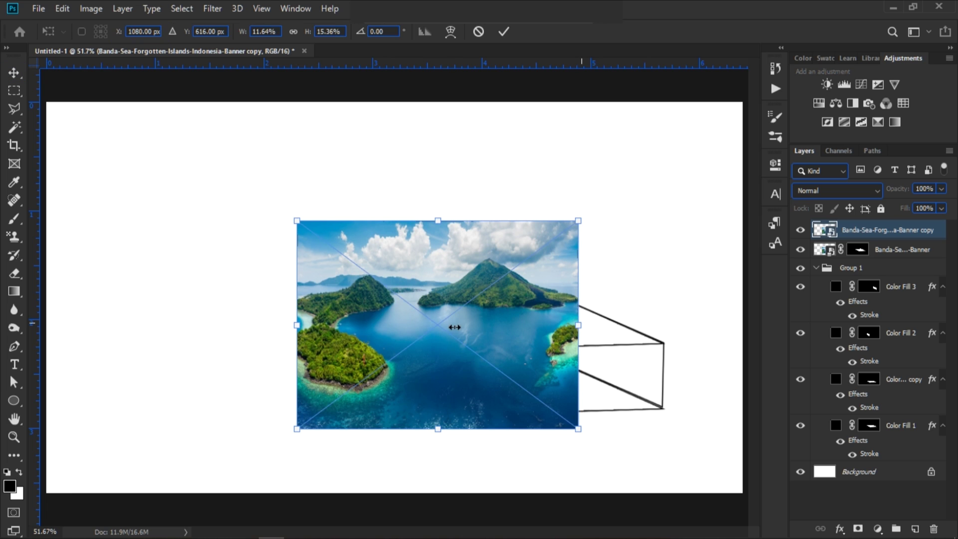
right_click(455, 329)
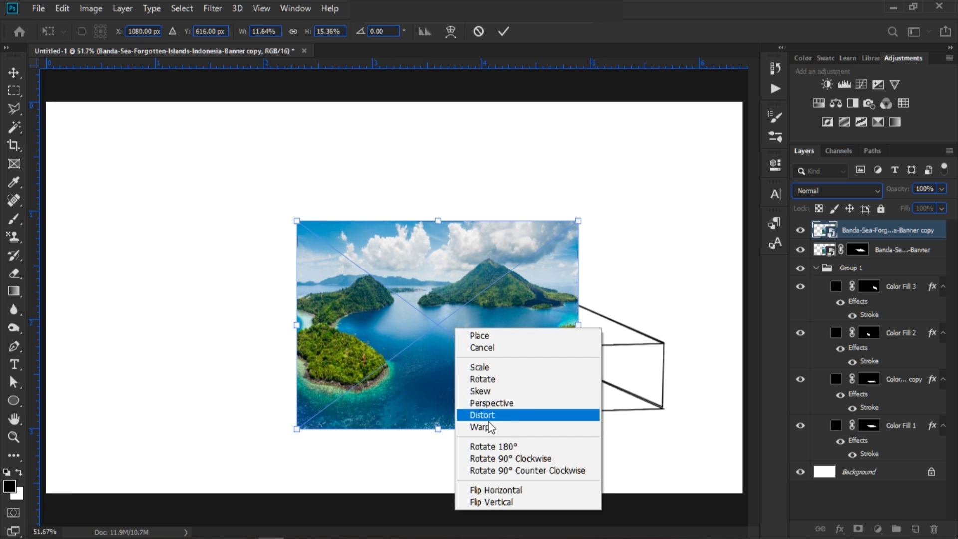
click(479, 490)
drag(483, 314, 569, 288)
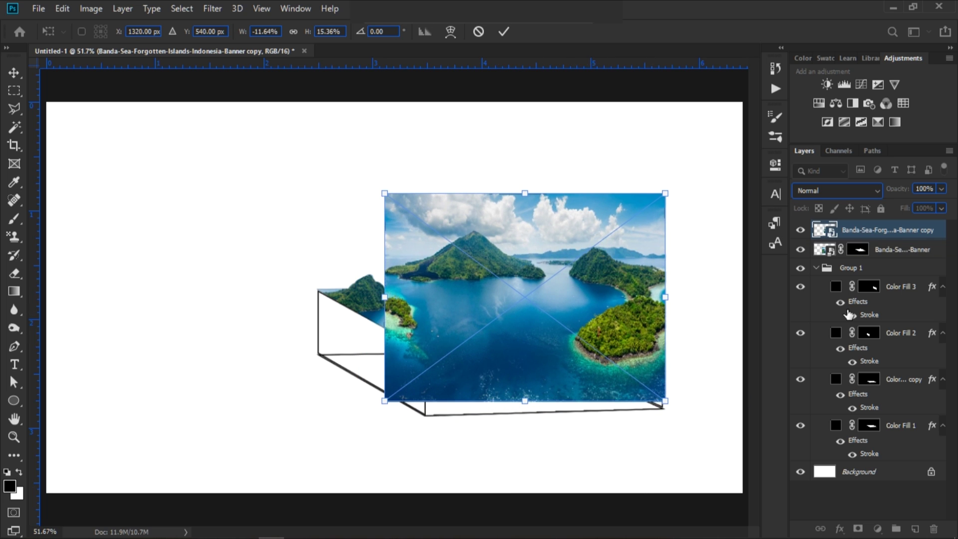
key(Return)
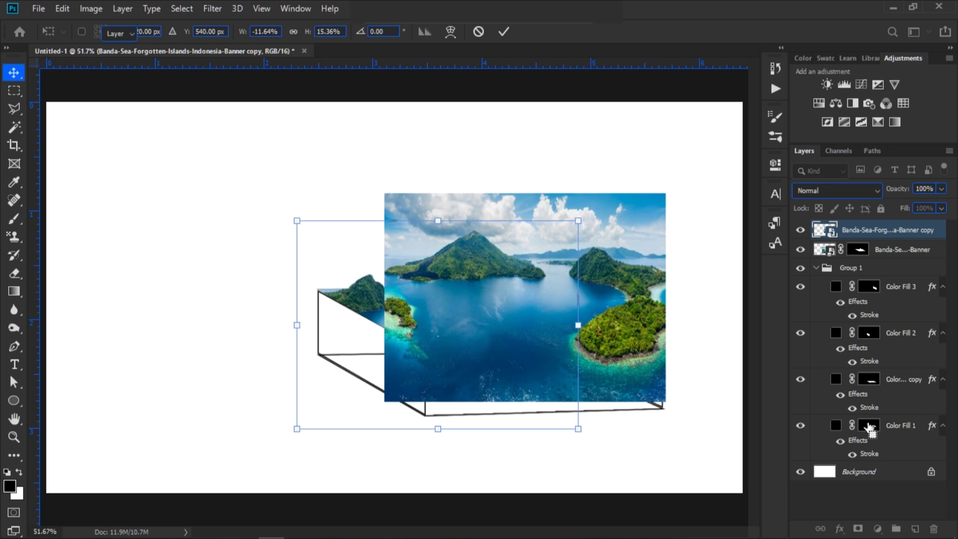
- Mask the island photo copy with the Color Fill 1 mask's selection and place the copy below the original photo layer
ctrl+click(868, 426)
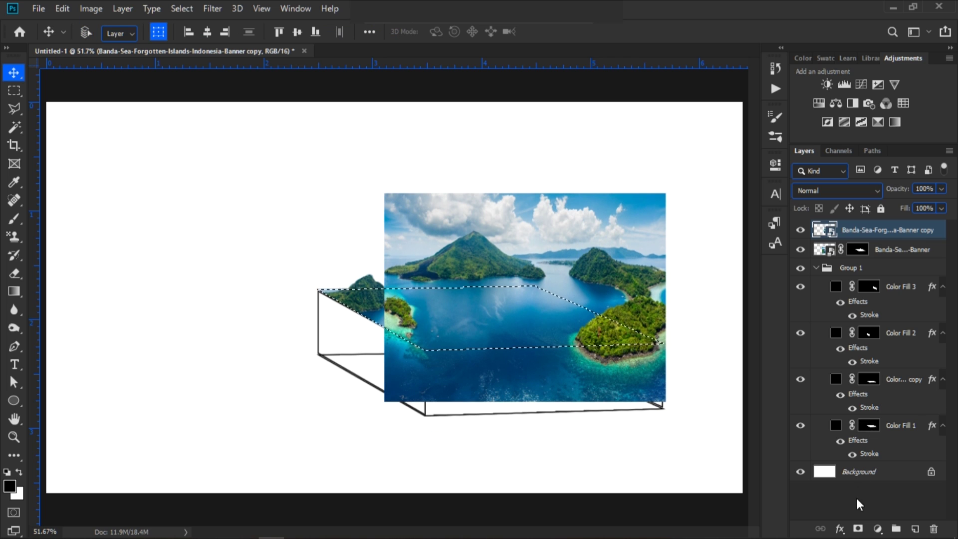
click(857, 529)
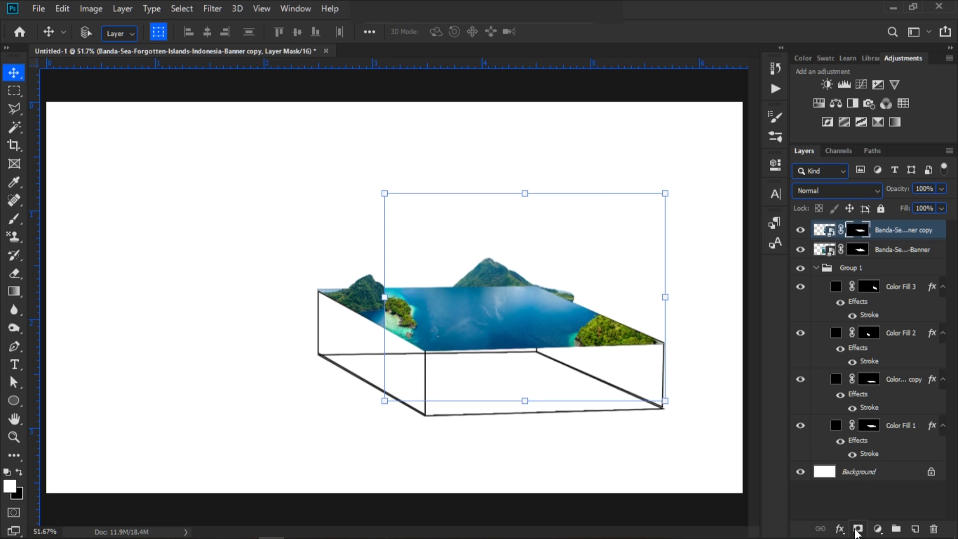
drag(913, 232, 913, 260)
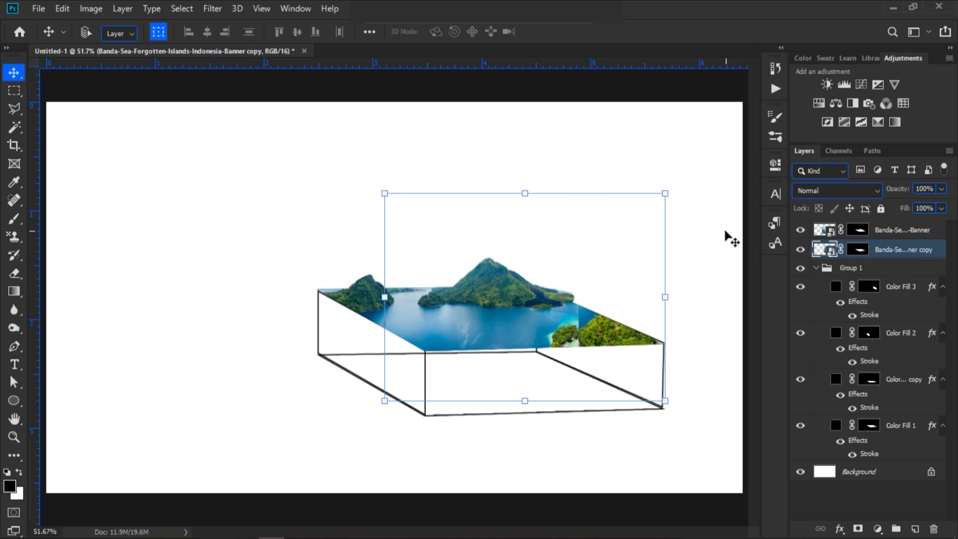
- Paint black on the original island photo's mask with a soft 100 px brush at 54% opacity to blend the seam between both photos
click(14, 220)
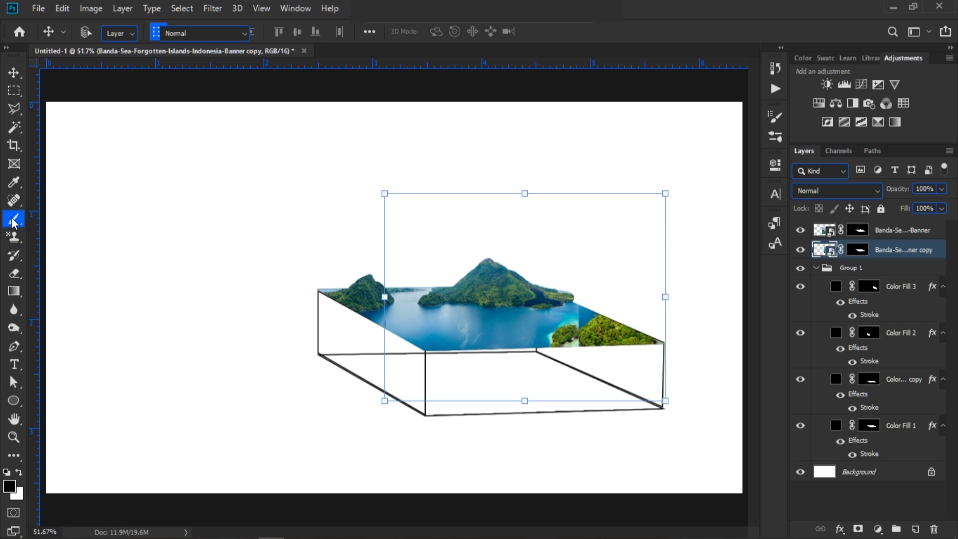
click(858, 250)
key(ctrl+plus)
key(ctrl+plus)
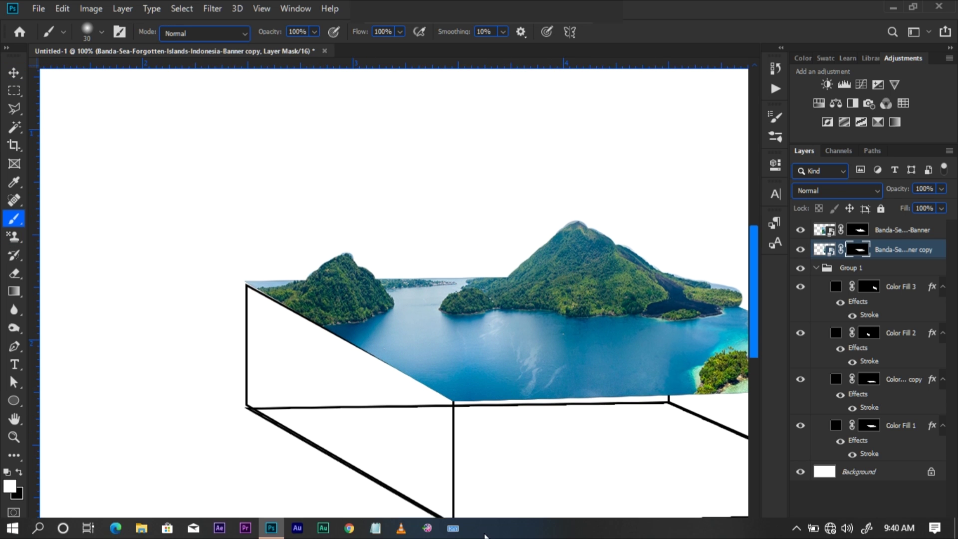
drag(499, 531, 544, 533)
key(x)
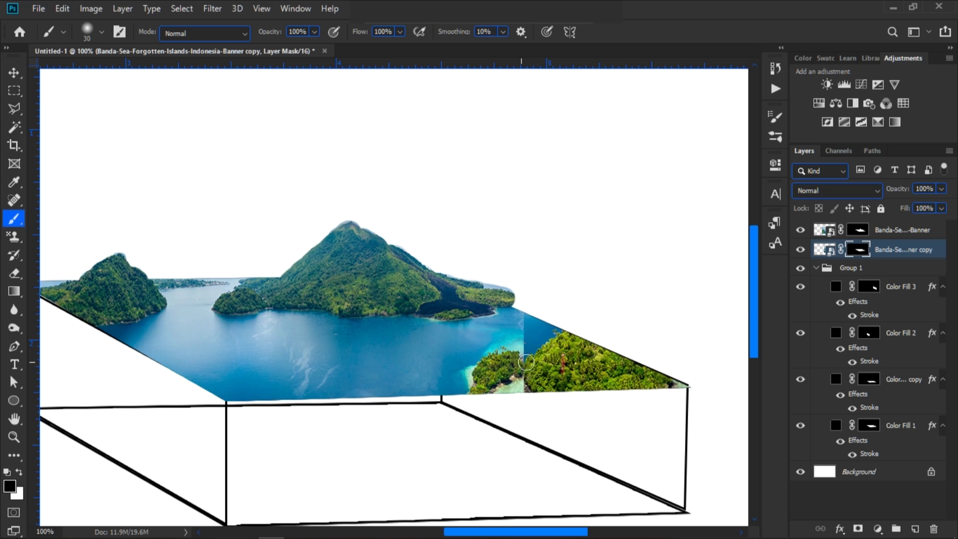
key(alt+bracketright)
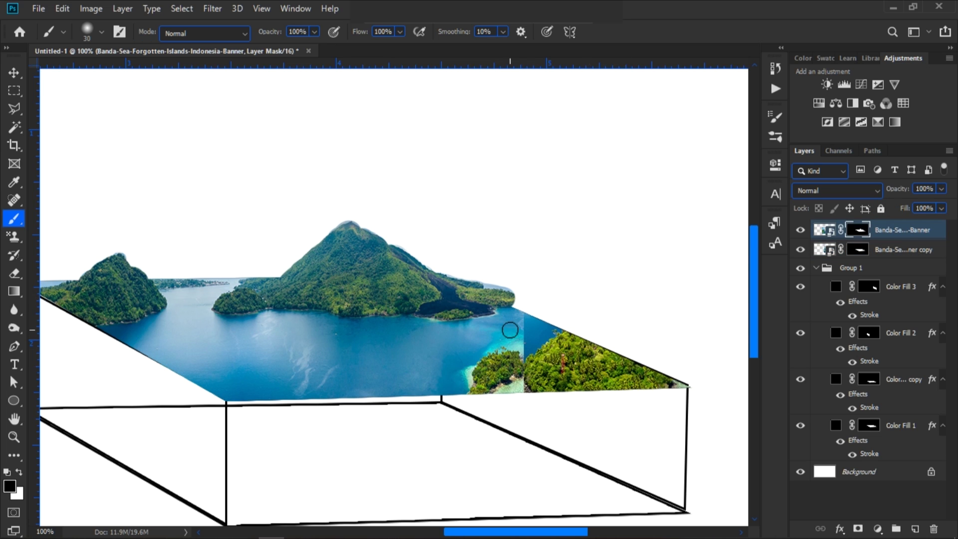
mouse_move(522, 352)
mouse_down()
mouse_move(519, 388)
mouse_move(478, 390)
mouse_move(516, 351)
mouse_move(476, 380)
mouse_move(511, 357)
mouse_up()
key(bracketright)
key(bracketright)
key(bracketright)
key(bracketright)
key(bracketright)
drag(274, 31, 246, 32)
mouse_move(478, 372)
mouse_down()
mouse_move(498, 345)
mouse_move(534, 364)
mouse_up()
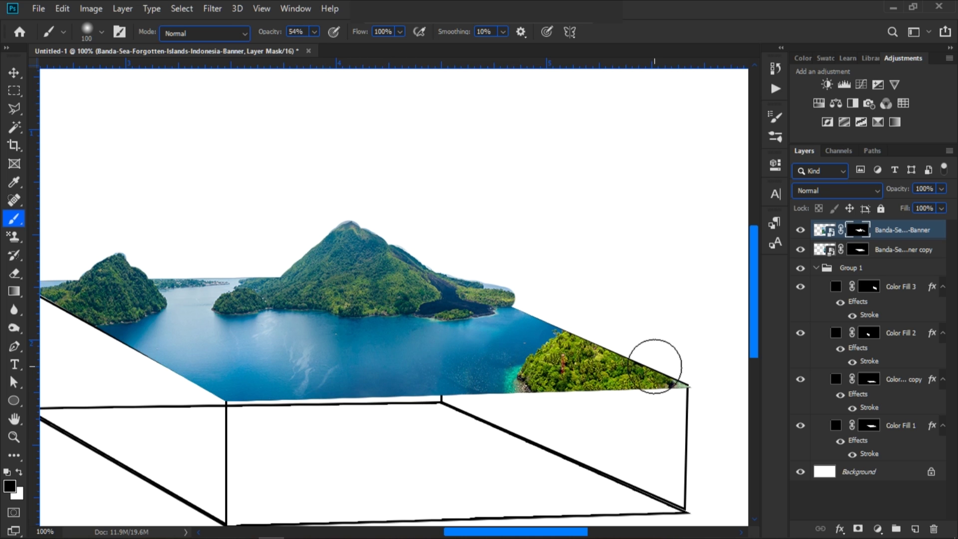
key(ctrl+0)
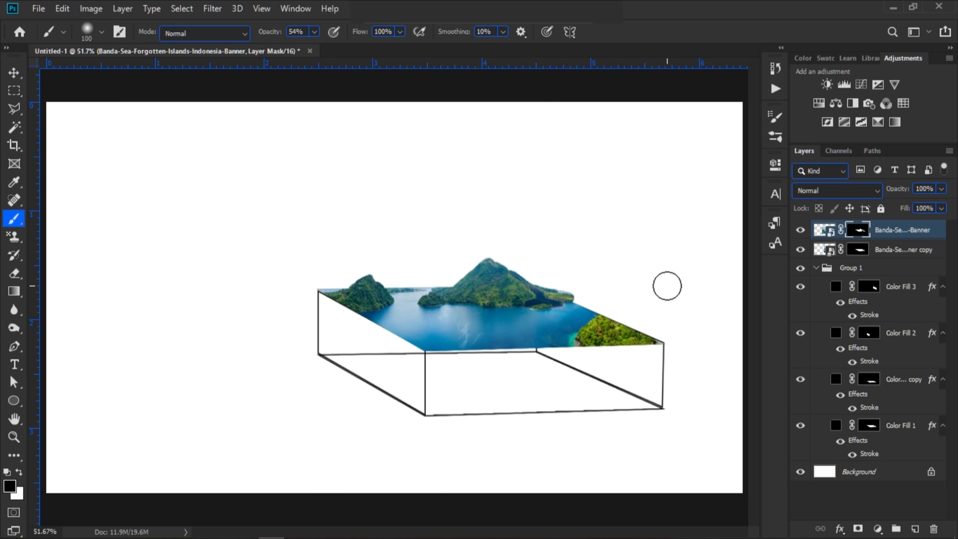
- Paint white on the island copy's mask with a hard round 25 px brush to restore the treetops above the box's right edge
key(alt+bracketleft)
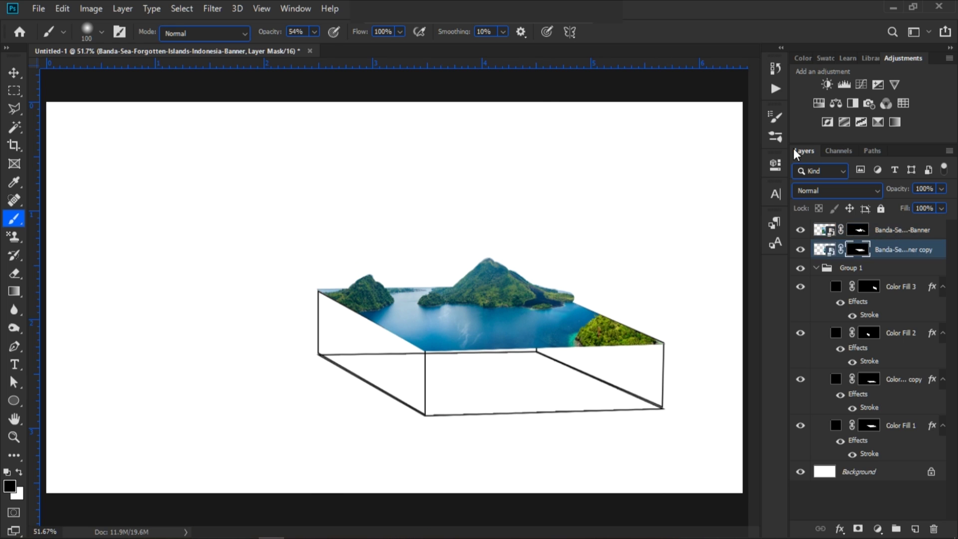
click(776, 120)
drag(748, 151, 755, 131)
click(608, 130)
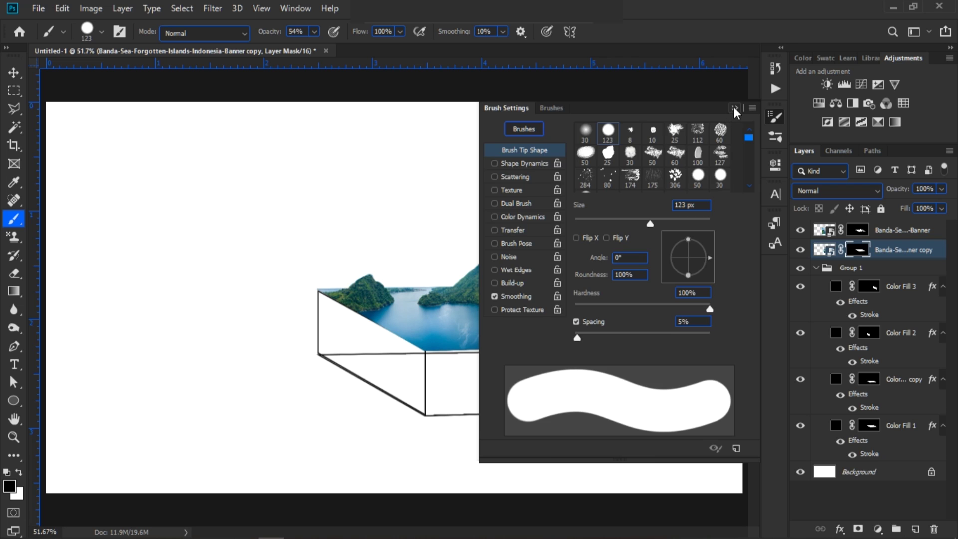
click(735, 108)
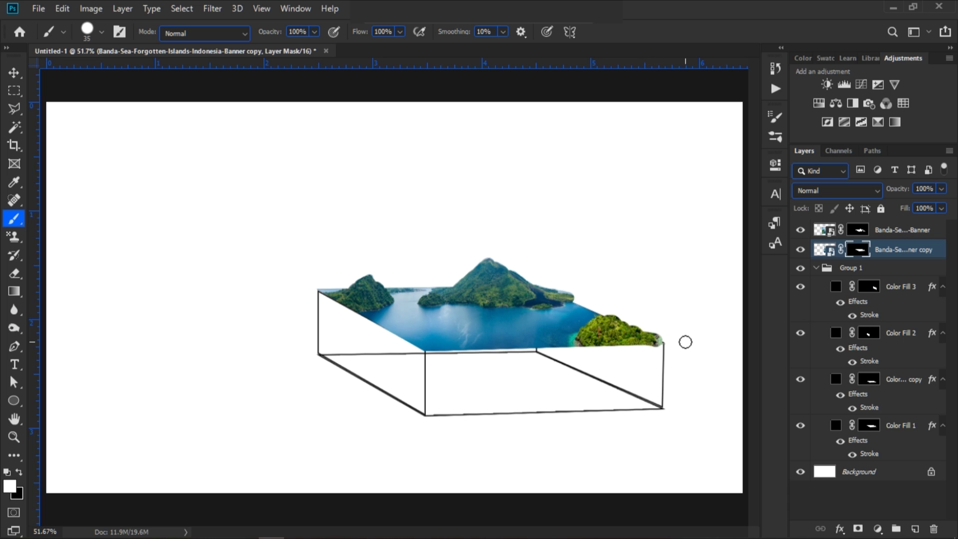
key(x)
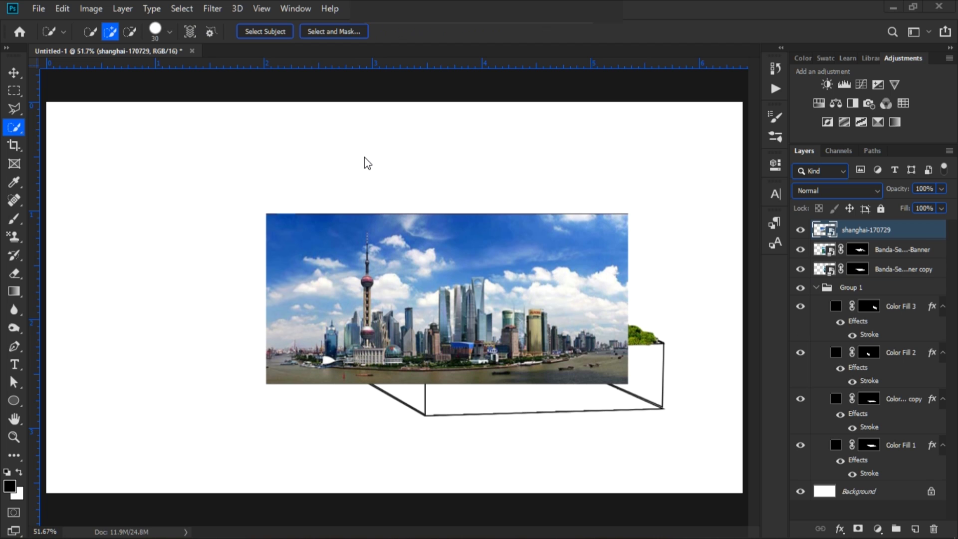
- Select the sky of the shanghai-170729 photo with a 20 px Quick Selection brush and add a layer mask that hides it
right_click(19, 128)
click(70, 127)
key(ctrl+plus)
key(ctrl+plus)
key(ctrl+plus)
key(ctrl+minus)
click(371, 263)
click(169, 34)
drag(225, 104, 209, 104)
key(bracketleft)
key(bracketleft)
mouse_move(358, 249)
mouse_down()
mouse_move(357, 177)
mouse_move(324, 185)
mouse_move(426, 191)
mouse_move(445, 204)
mouse_move(406, 219)
mouse_move(573, 193)
mouse_move(602, 254)
mouse_move(603, 272)
mouse_move(581, 291)
mouse_move(654, 263)
mouse_move(642, 297)
mouse_move(673, 286)
mouse_move(724, 312)
mouse_up()
alt+click(857, 529)
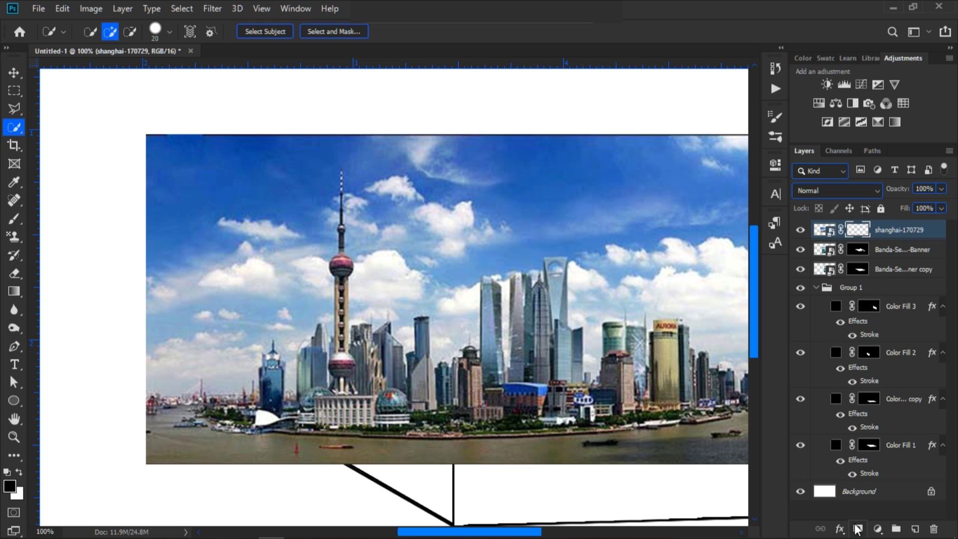
- Select the remaining sky left of the Shanghai tower, fill it with black on the layer mask, and deselect
drag(304, 186, 328, 163)
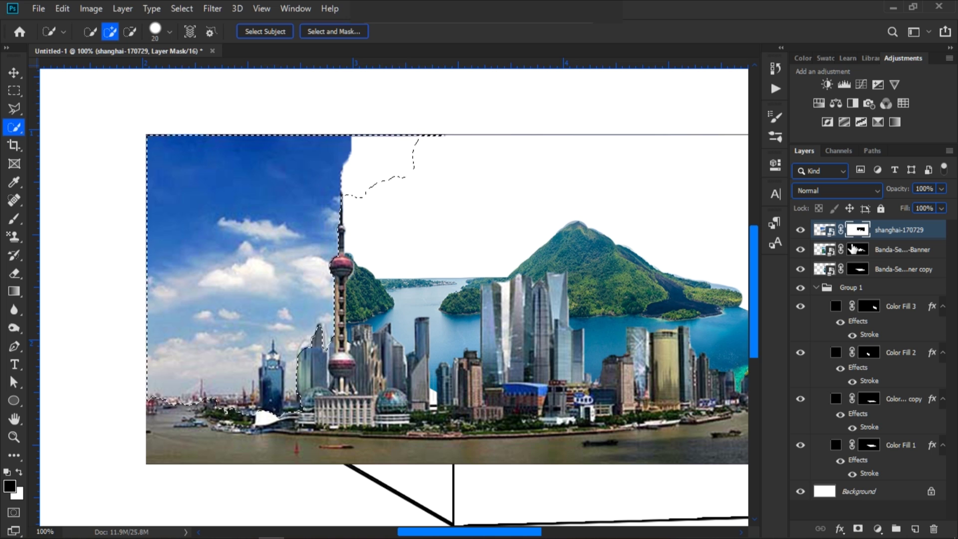
key(alt+BackSpace)
key(ctrl+d)
drag(758, 268, 761, 304)
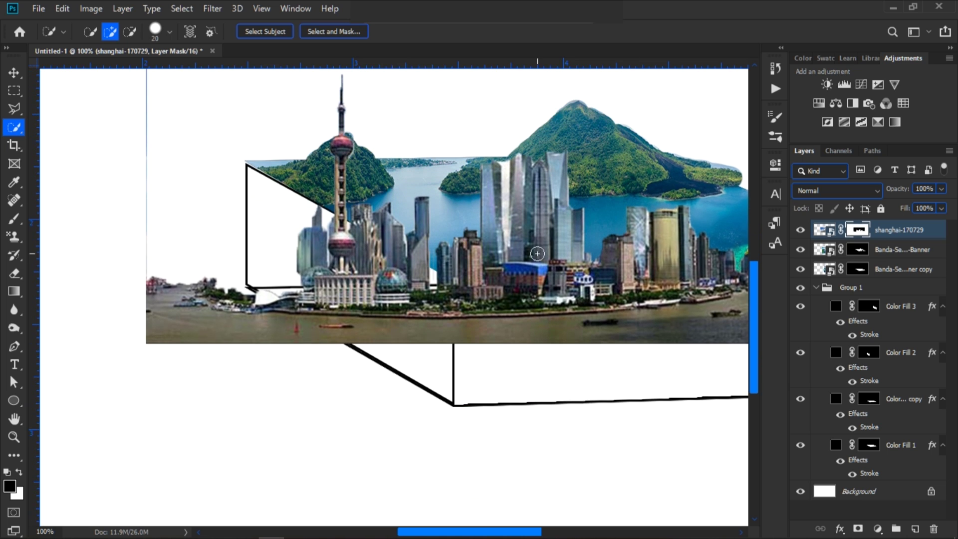
- Scale the Shanghai skyline to 59.33% and position it in front of the mountains on the island scene
key(ctrl+0)
key(v)
drag(265, 209, 389, 281)
drag(528, 370, 468, 310)
drag(573, 213, 604, 205)
drag(506, 287, 492, 293)
drag(586, 205, 541, 227)
drag(475, 317, 476, 315)
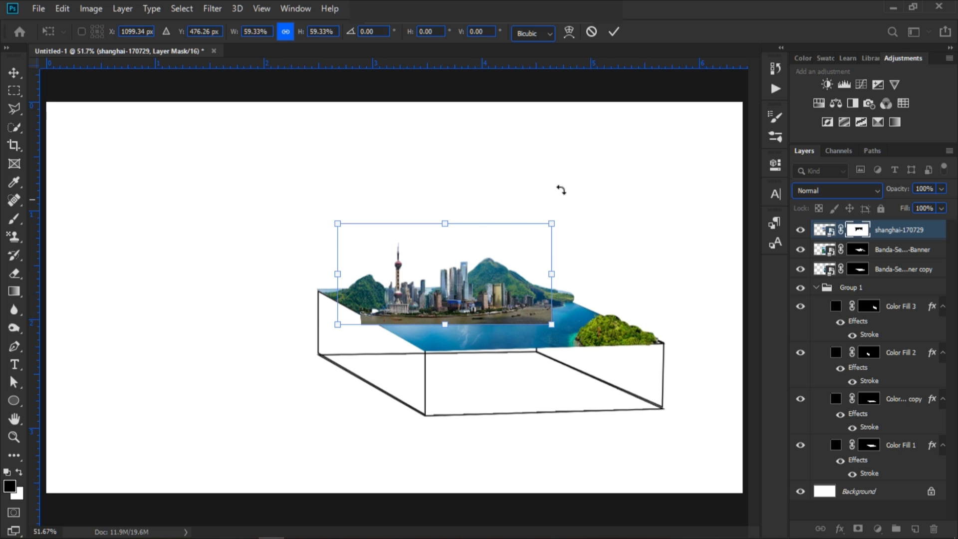
click(613, 31)
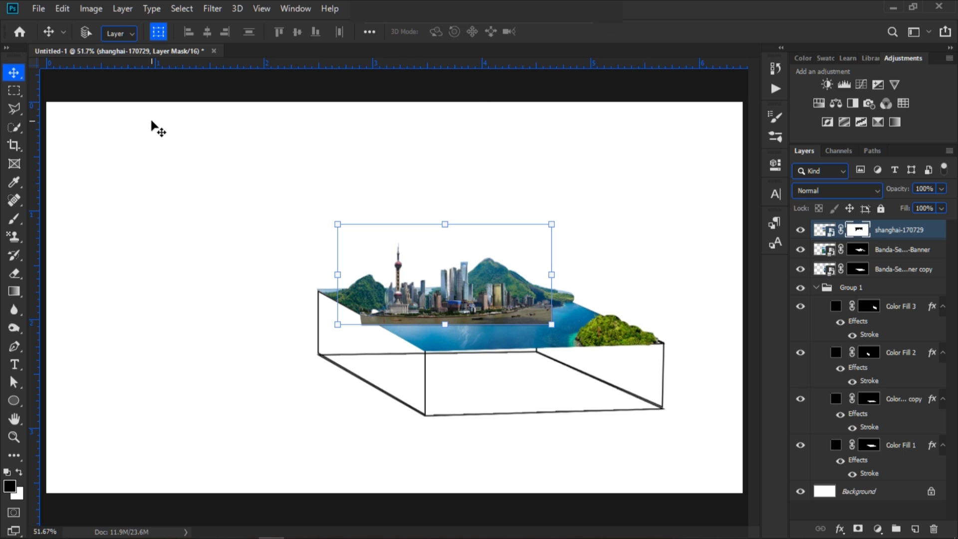
- Paint black on the Shanghai layer's mask with a 25 px brush at 100% opacity to hide the river below the city
click(14, 218)
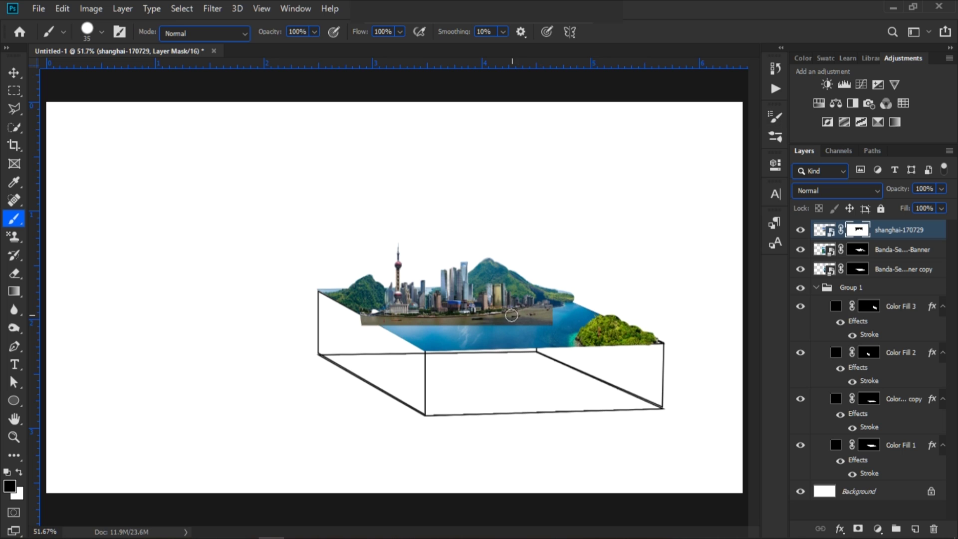
mouse_move(555, 309)
mouse_down()
mouse_move(523, 342)
mouse_move(533, 335)
mouse_move(477, 328)
mouse_up()
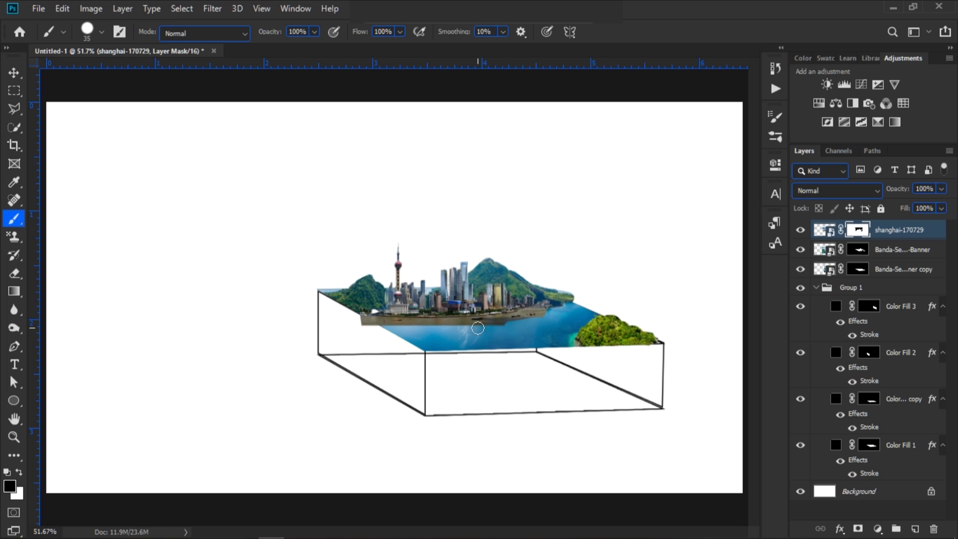
drag(417, 328, 370, 323)
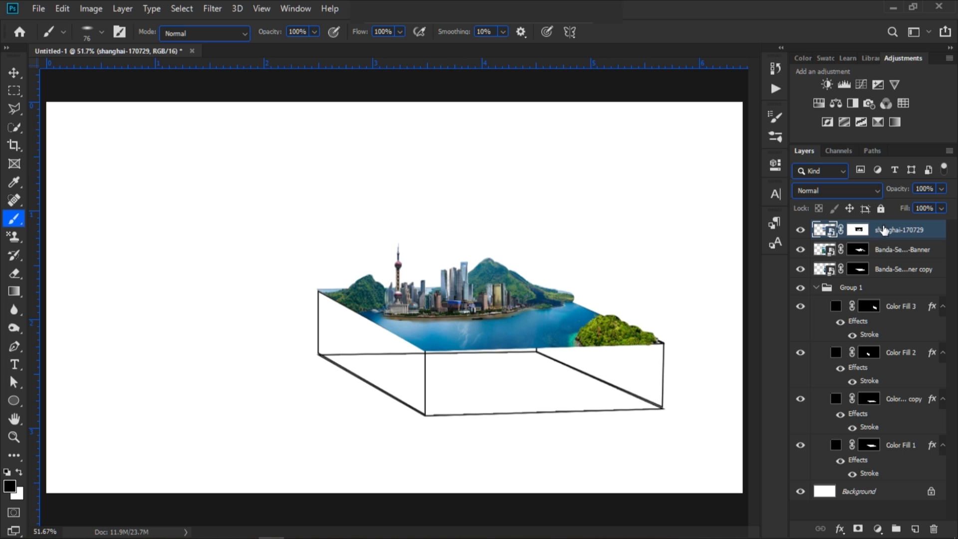
- Clip Color Balance and Brightness/Contrast adjustments to the shanghai-170729 layer, shifting the midtones toward yellow and setting the contrast to 25
click(836, 103)
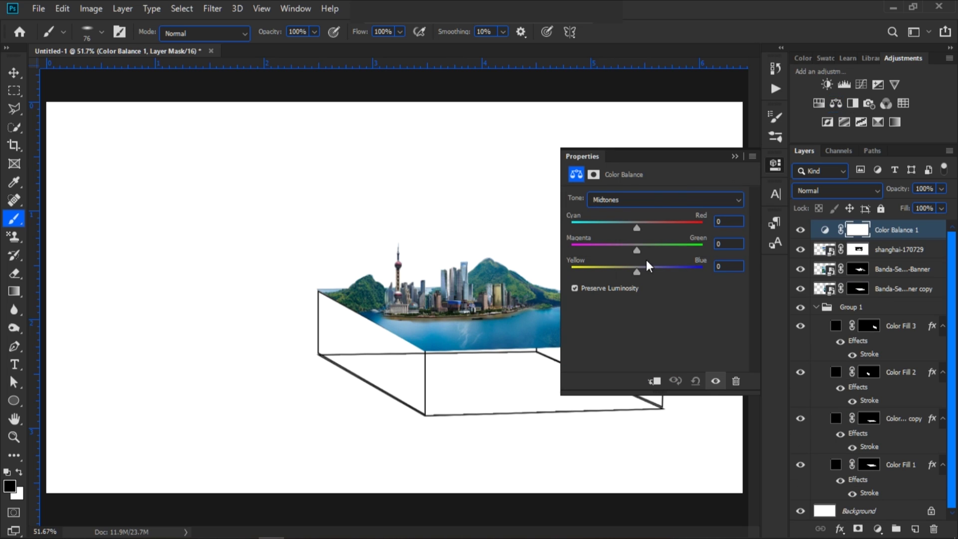
click(654, 381)
drag(634, 275, 614, 272)
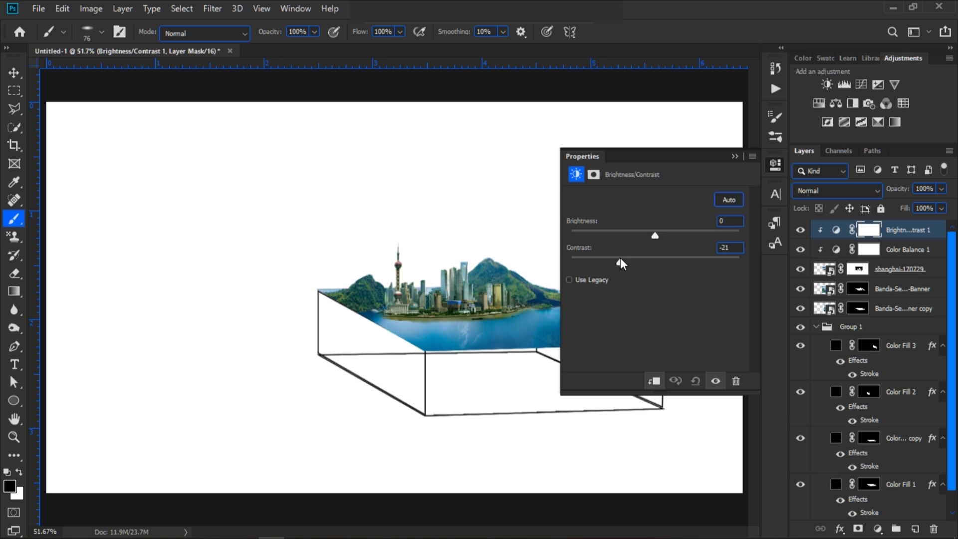
mouse_move(655, 258)
mouse_down()
mouse_move(694, 263)
mouse_move(674, 265)
mouse_move(668, 238)
mouse_move(650, 239)
mouse_up()
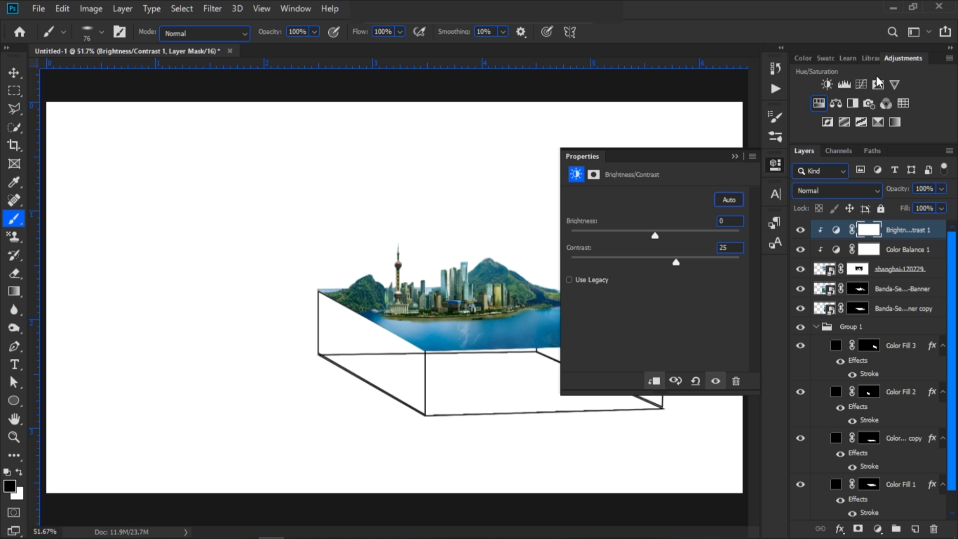
- Add a Vibrance adjustment clipped to the Shanghai skyline and increase its vibrance
click(895, 85)
drag(655, 209, 680, 215)
click(734, 157)
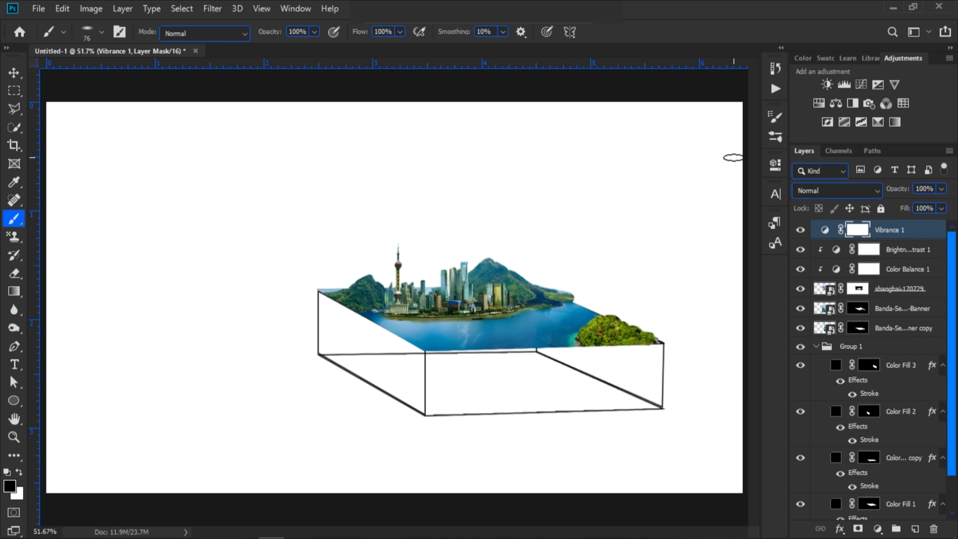
alt+click(840, 233)
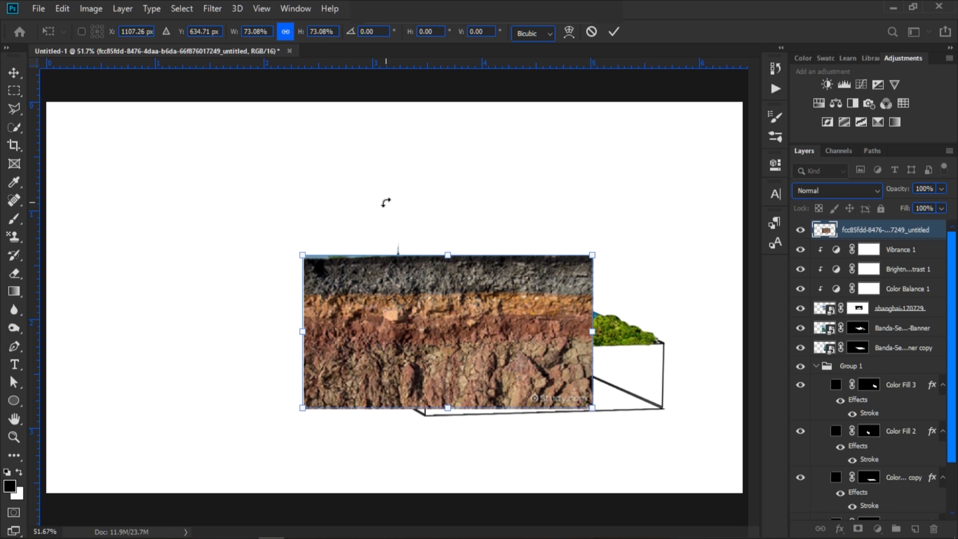
- Flip the soil-strata image upside down, scale it to 44.96%, and move it over the left face of the box
drag(302, 255, 357, 274)
right_click(437, 334)
click(479, 514)
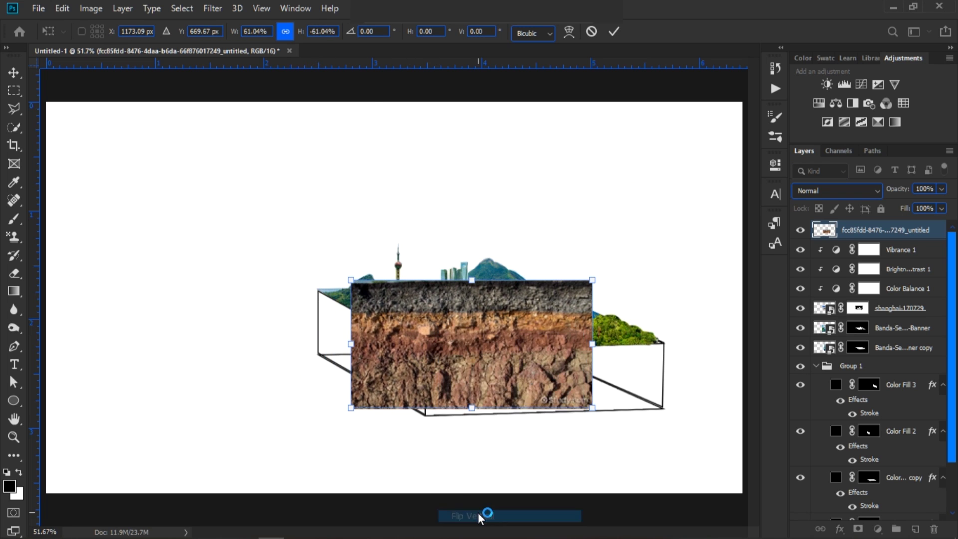
drag(595, 289, 542, 316)
drag(441, 334, 395, 291)
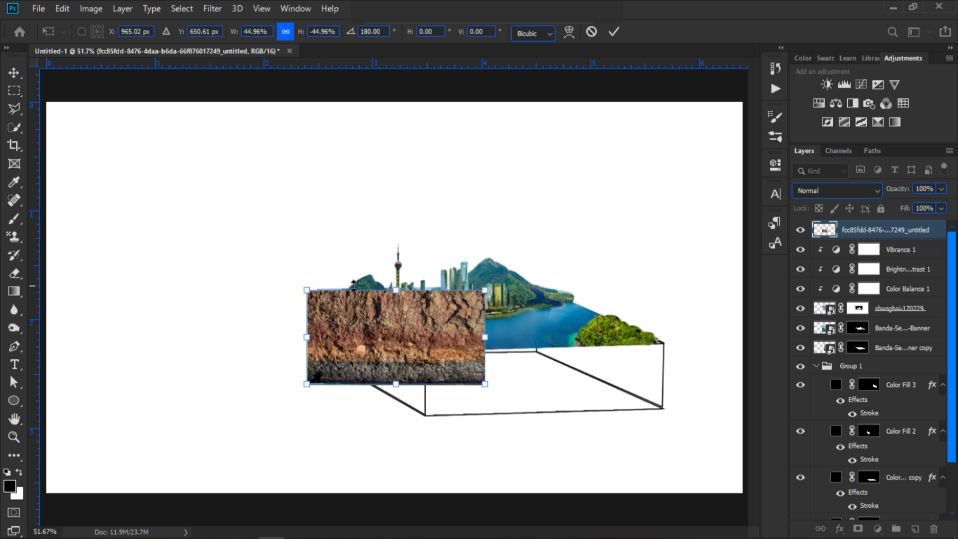
- Distort the corners of the soil-strata image to match the left face of the box outline and commit the transform
mouse_move(309, 290)
mouse_down()
mouse_move(329, 300)
mouse_move(320, 291)
mouse_up()
drag(307, 383, 315, 324)
drag(487, 383, 430, 421)
drag(485, 290, 435, 347)
drag(313, 357, 312, 353)
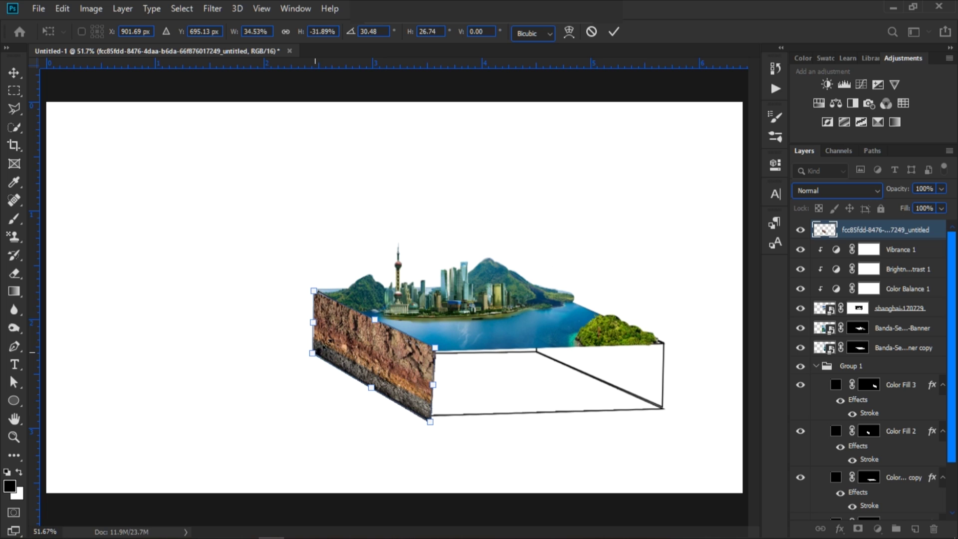
click(616, 33)
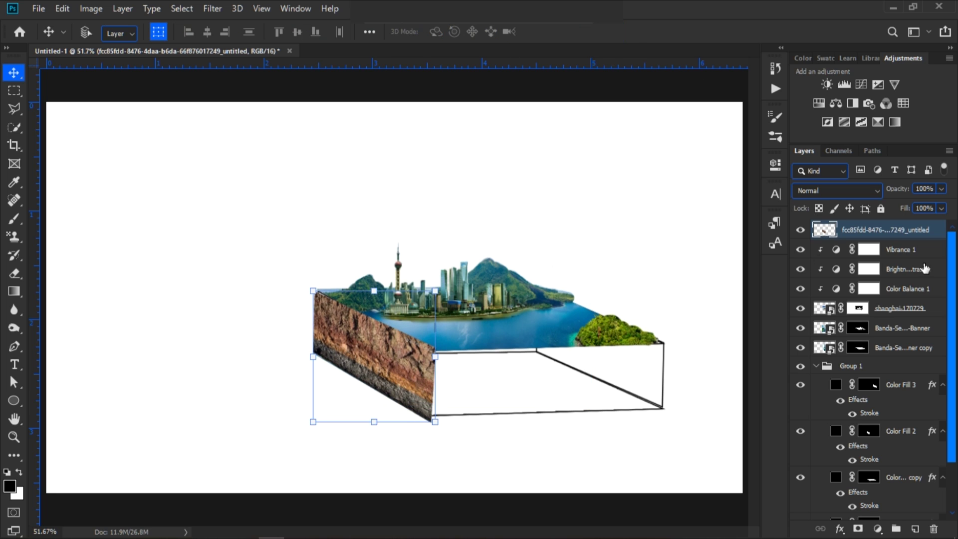
- Load the Color Fill 2 mask as a selection and use it to mask the soil-strata layer to the left face
drag(953, 271, 954, 306)
key(ctrl)
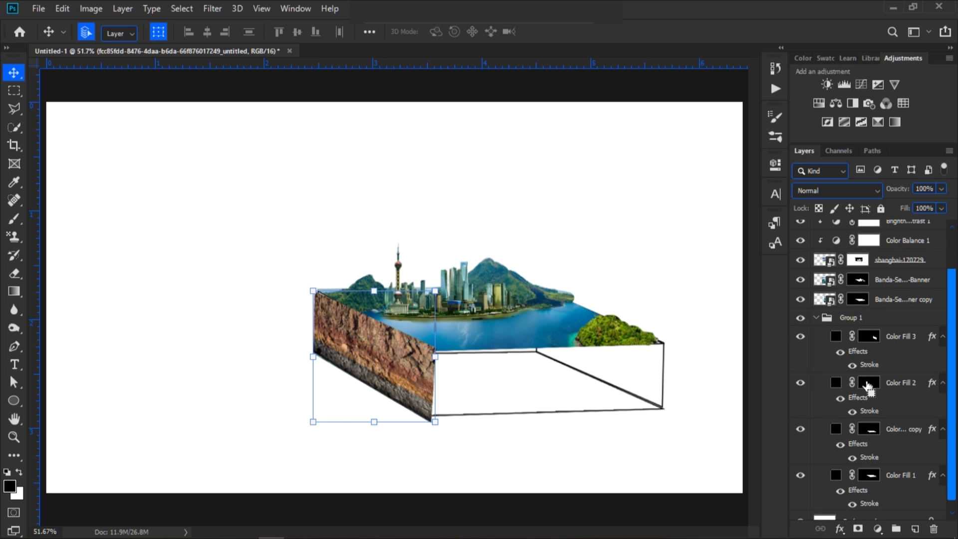
ctrl+click(868, 387)
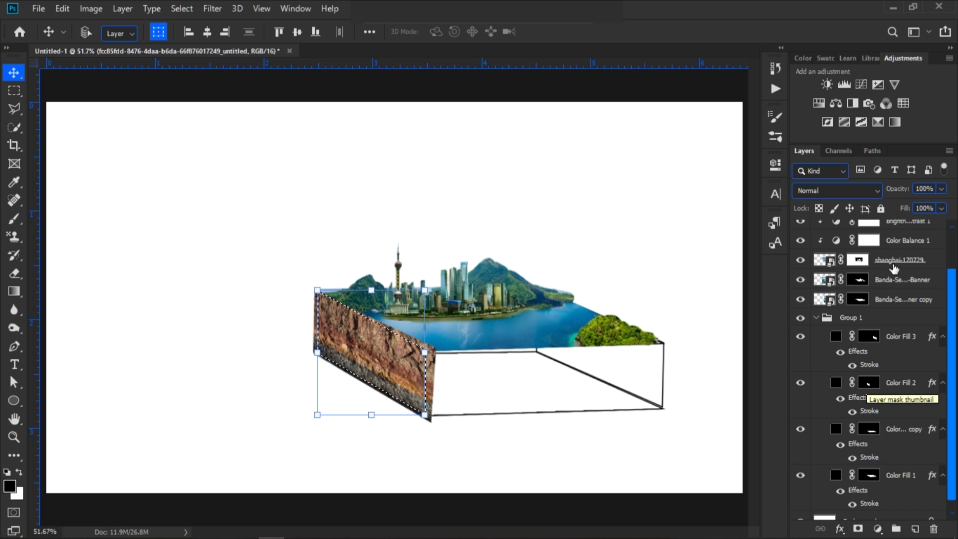
drag(951, 290, 953, 239)
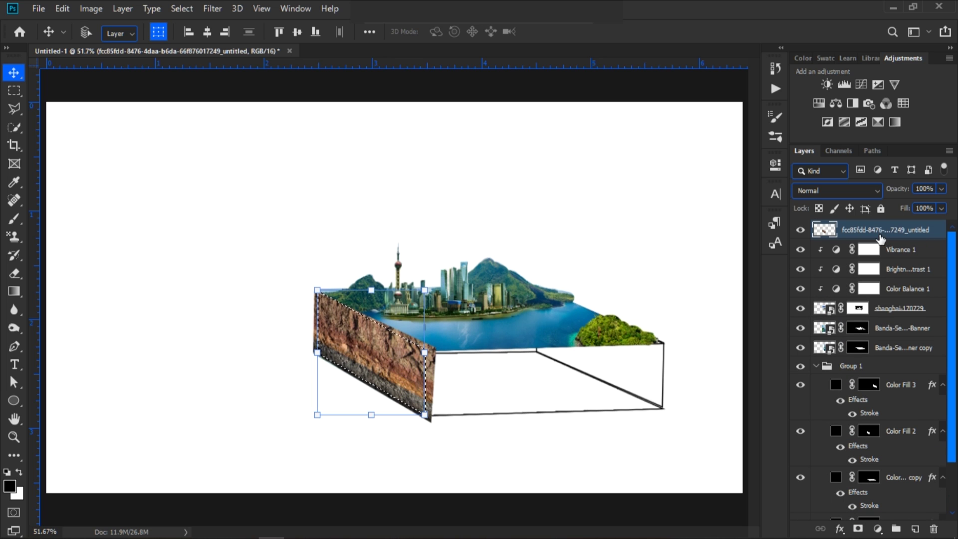
click(859, 530)
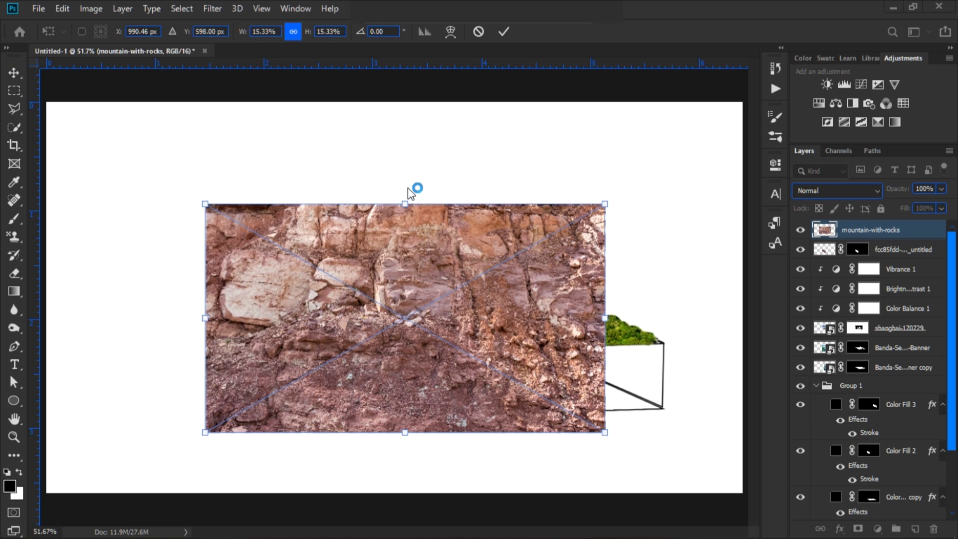
- Flip the mountain-with-rocks image vertically, scale it to 10.39%, and fit it over the front face of the box
right_click(393, 283)
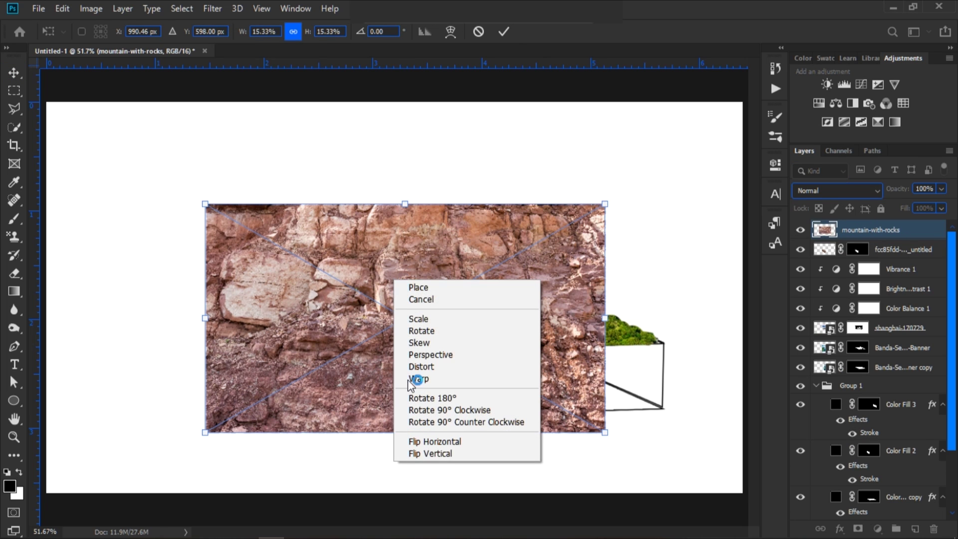
click(425, 455)
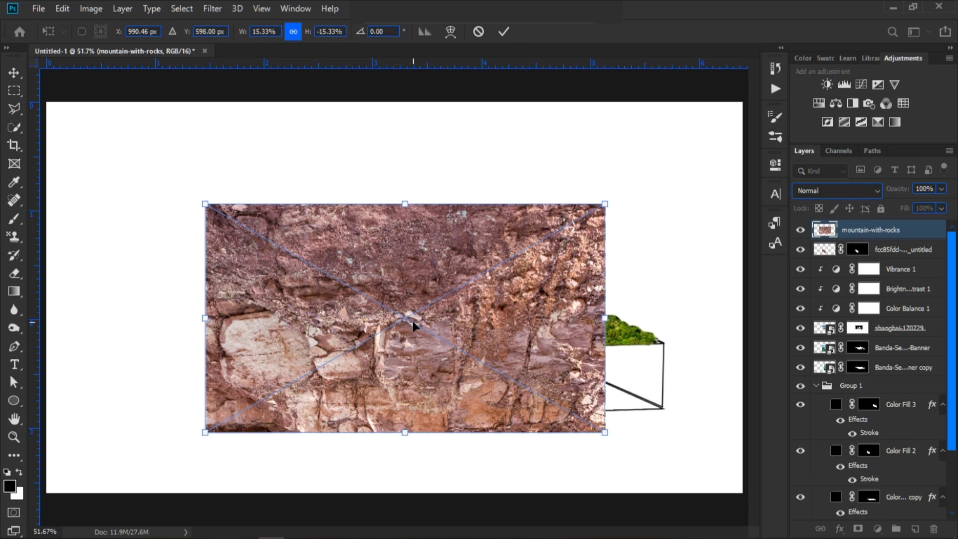
drag(409, 318, 440, 339)
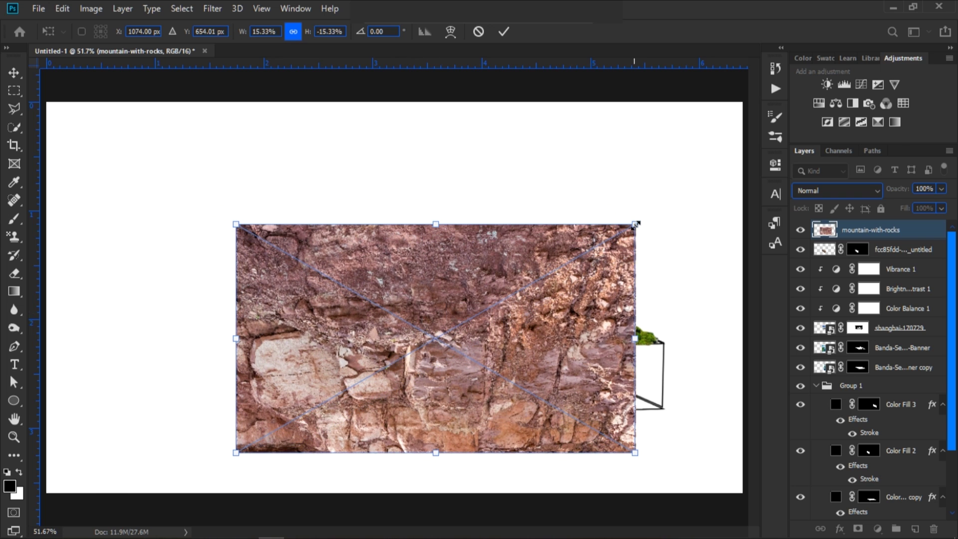
drag(633, 227, 514, 310)
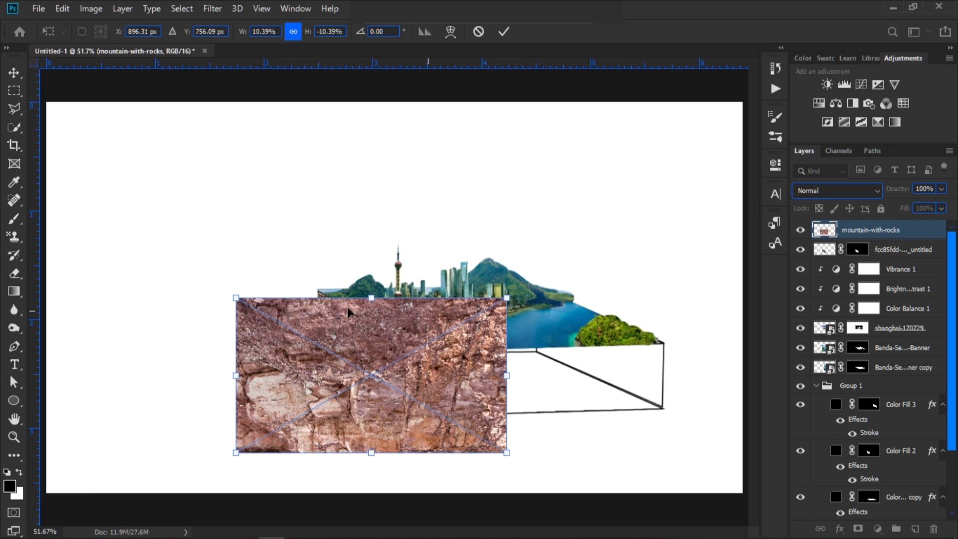
drag(369, 296, 432, 390)
drag(504, 397, 552, 391)
drag(684, 385, 684, 383)
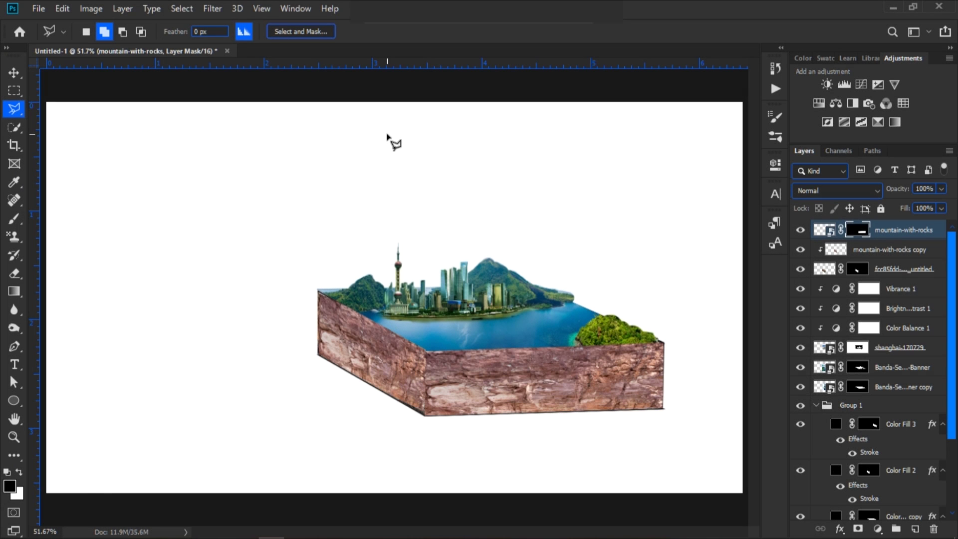
- Choose the 123 px hard round brush tip and reduce its size to 60 px
click(14, 220)
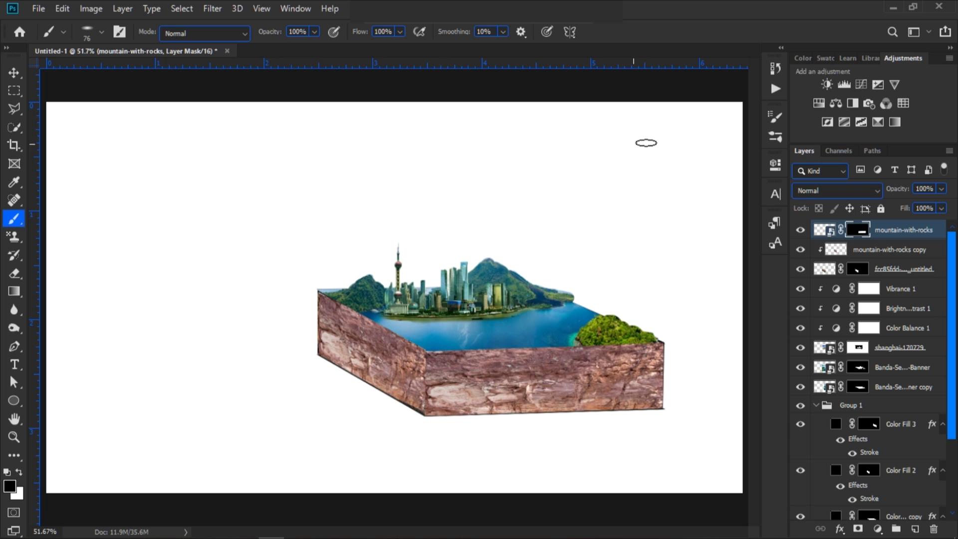
click(776, 118)
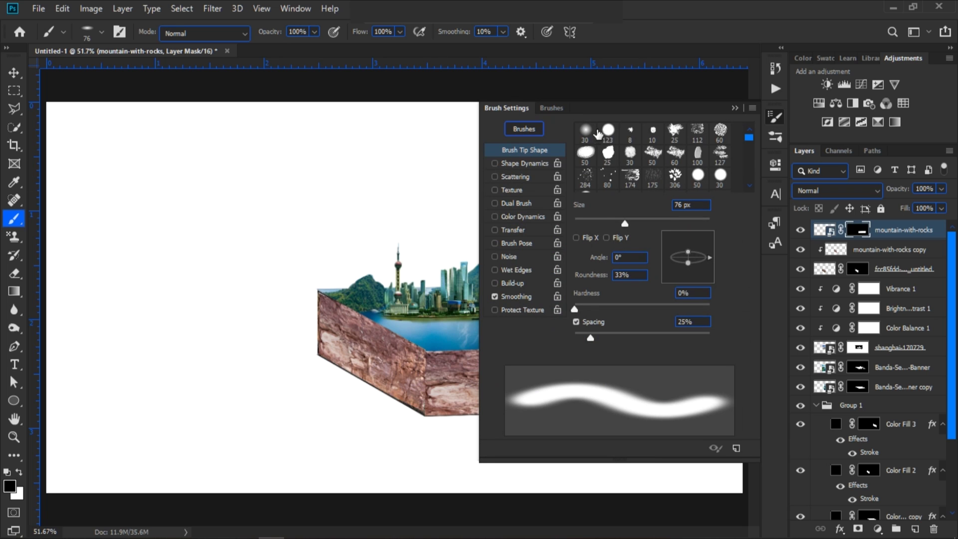
click(609, 132)
click(735, 108)
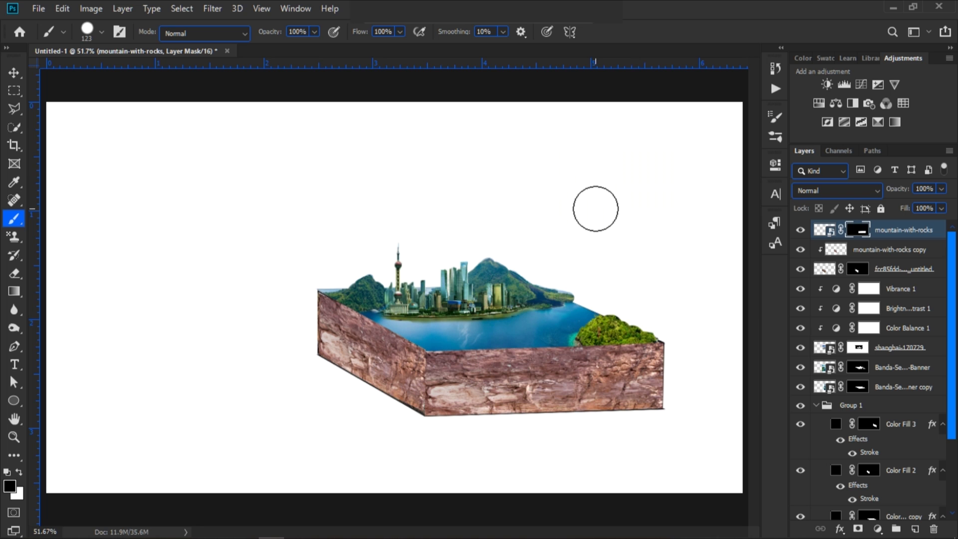
key(bracketleft)
key(bracketleft)
key(bracketleft)
key(bracketleft)
key(bracketleft)
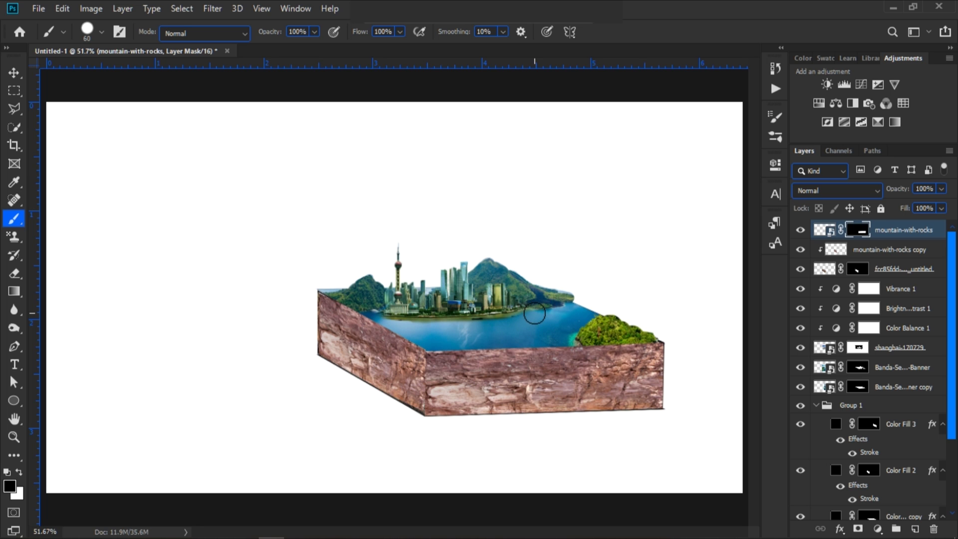
- Paint black on the mountain-with-rocks mask with a brush of up to 25 px to carve a jagged hollow out of the front face
key(ctrl+plus)
key(ctrl+plus)
drag(473, 532, 536, 522)
drag(753, 279, 753, 311)
mouse_move(433, 289)
mouse_down()
mouse_move(423, 306)
mouse_move(403, 303)
mouse_move(406, 317)
mouse_move(343, 298)
mouse_move(180, 299)
mouse_move(162, 329)
mouse_move(162, 364)
mouse_move(191, 361)
mouse_move(201, 343)
mouse_move(463, 316)
mouse_move(456, 346)
mouse_move(450, 339)
mouse_move(450, 350)
mouse_move(409, 372)
mouse_move(265, 384)
mouse_up()
key(bracketleft)
key(bracketleft)
key(bracketleft)
key(bracketleft)
key(bracketleft)
key(bracketleft)
key(bracketleft)
key(bracketleft)
key(ctrl+z)
mouse_move(449, 355)
mouse_down()
mouse_move(321, 381)
mouse_move(263, 377)
mouse_move(262, 387)
mouse_move(175, 380)
mouse_move(234, 385)
mouse_move(259, 367)
mouse_move(430, 338)
mouse_up()
key(bracketright)
key(bracketright)
key(bracketright)
key(bracketright)
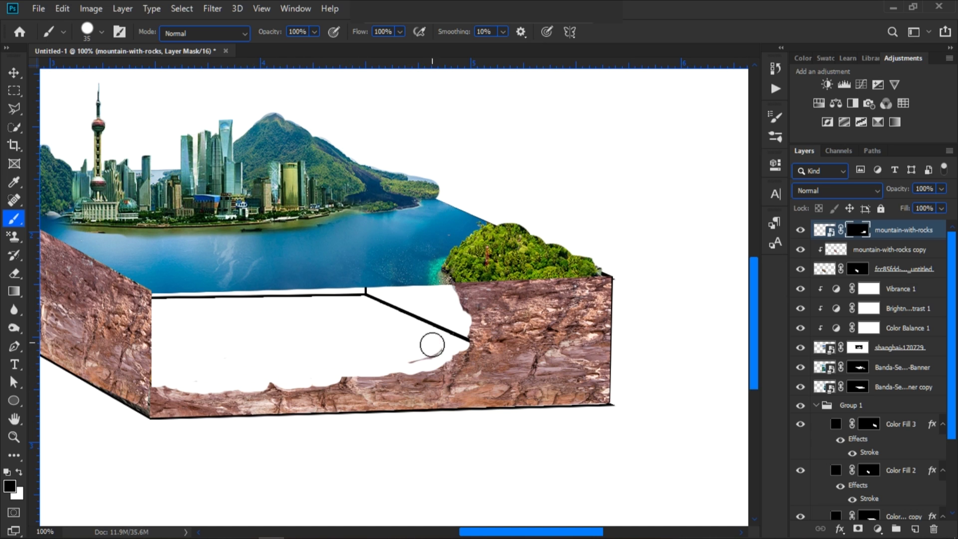
key(ctrl+0)
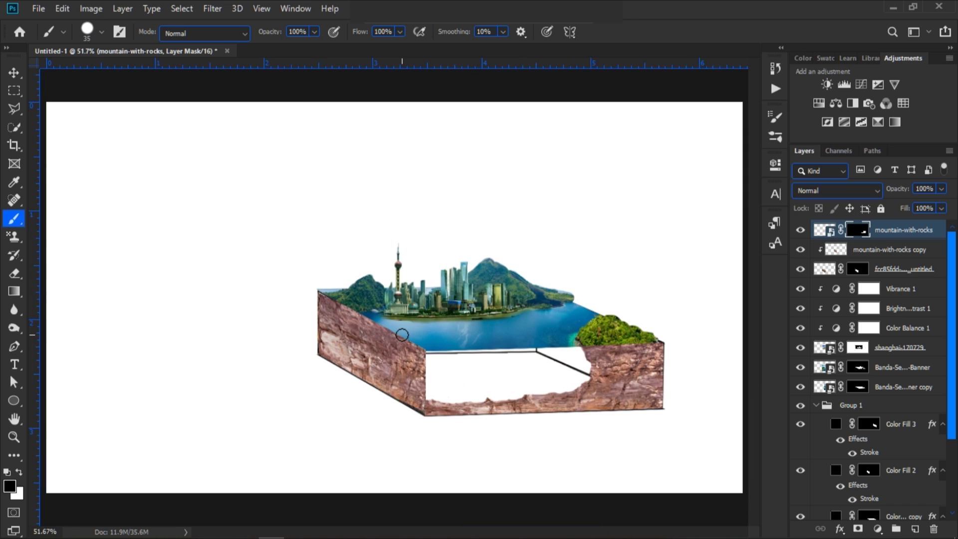
- Paint black on the soil-strata layer's mask with the 25 px brush to carve a matching jagged hollow into the left face
click(858, 270)
click(801, 269)
click(800, 269)
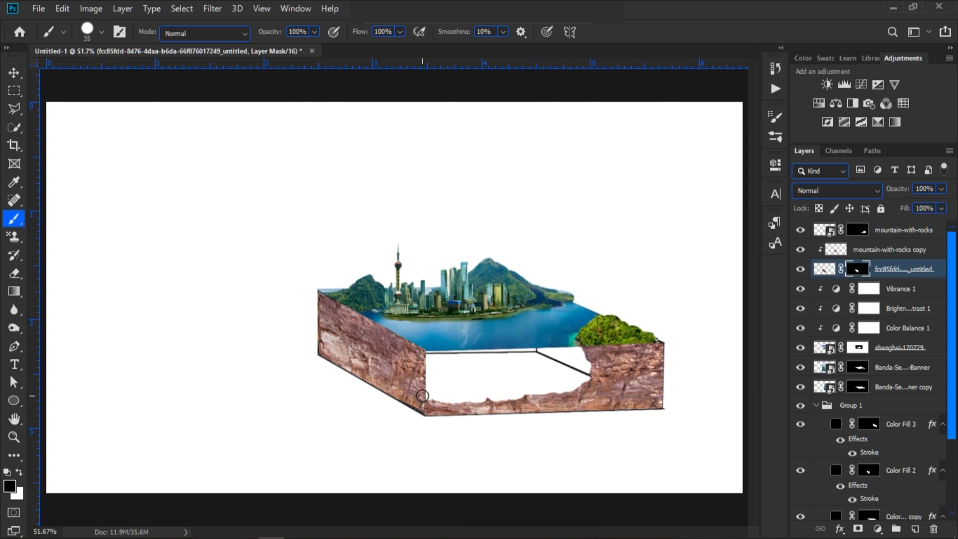
mouse_move(426, 394)
mouse_down()
mouse_move(425, 372)
mouse_move(396, 332)
mouse_move(361, 320)
mouse_move(421, 394)
mouse_move(397, 359)
mouse_move(419, 361)
mouse_up()
key(ctrl+plus)
key(ctrl+plus)
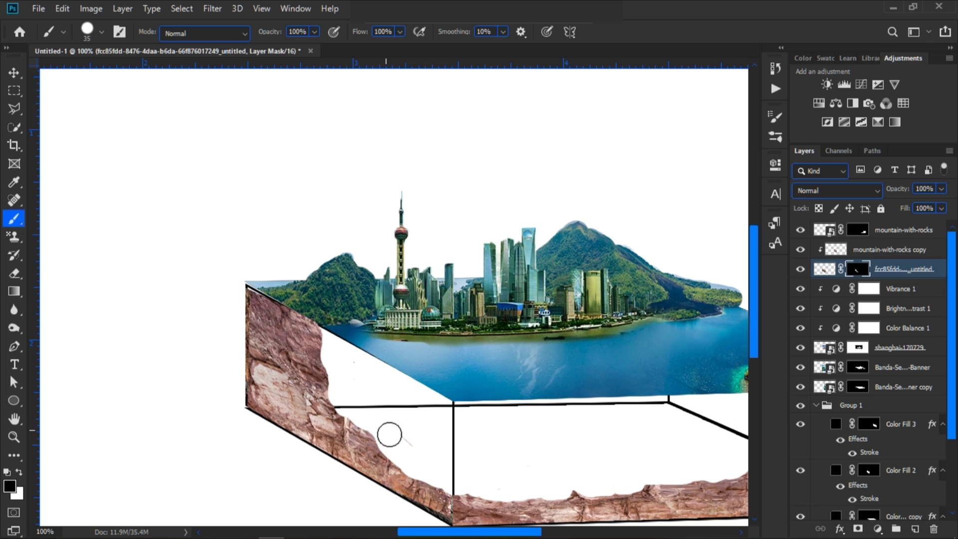
- Touch up the rock edge near the front corner on the mountain-with-rocks mask so both hollows join
click(861, 233)
drag(486, 488, 447, 469)
key(ctrl+0)
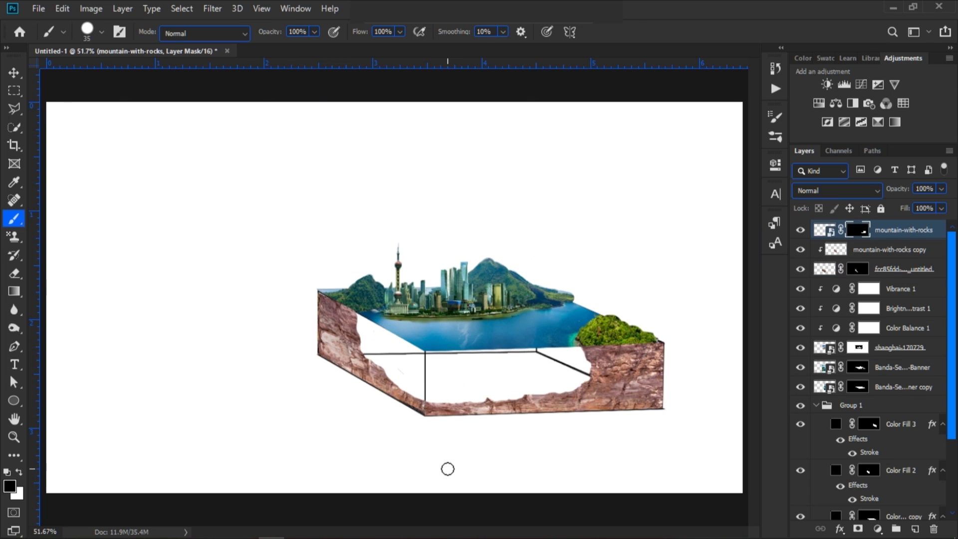
- Colorize the mountain-with-rocks layer brown using a clipped Hue/Saturation adjustment with hue 36, saturation about 43, and reduced lightness
click(824, 229)
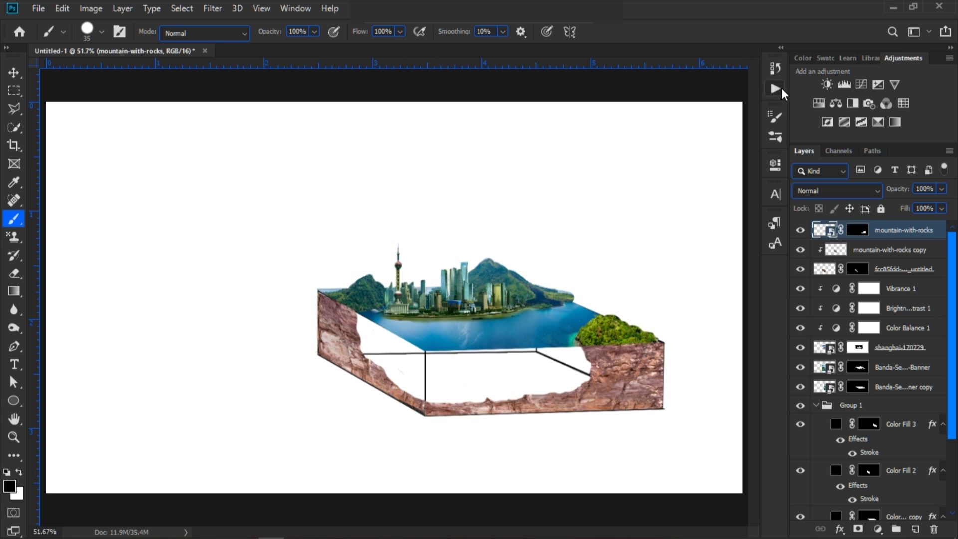
click(819, 104)
click(641, 324)
click(653, 381)
drag(571, 249, 637, 277)
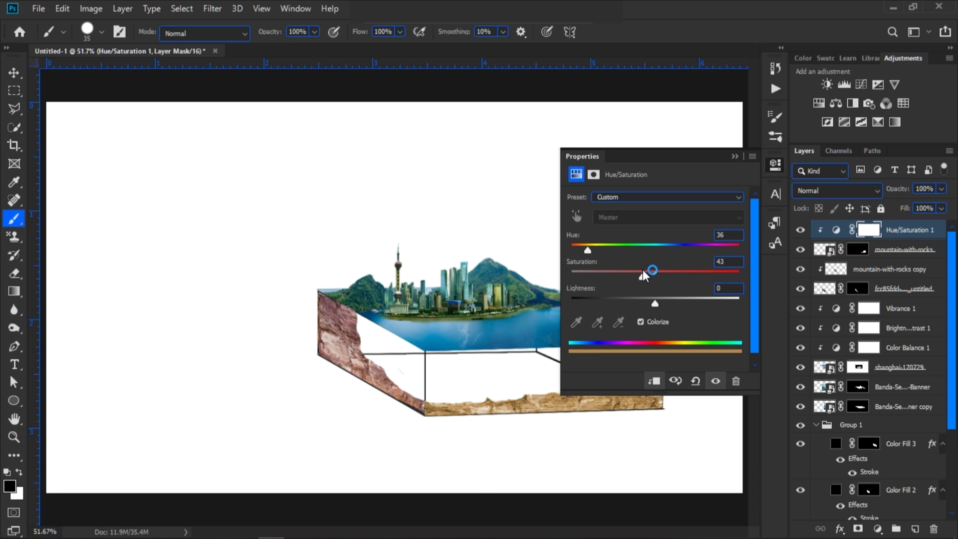
drag(655, 308, 606, 306)
click(735, 157)
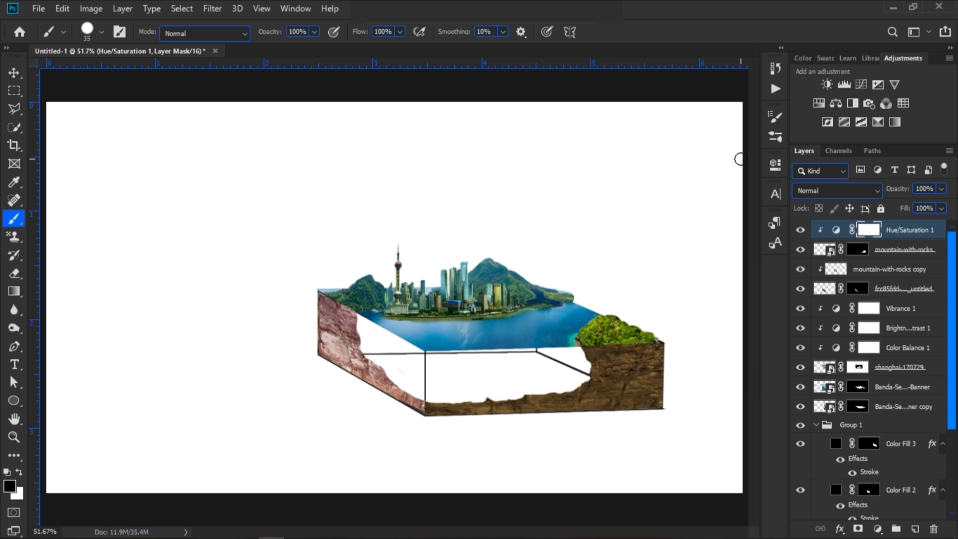
- Duplicate the Hue/Saturation adjustment and clip the copy above the mountain-with-rocks copy layer to colour the left face
key(ctrl+j)
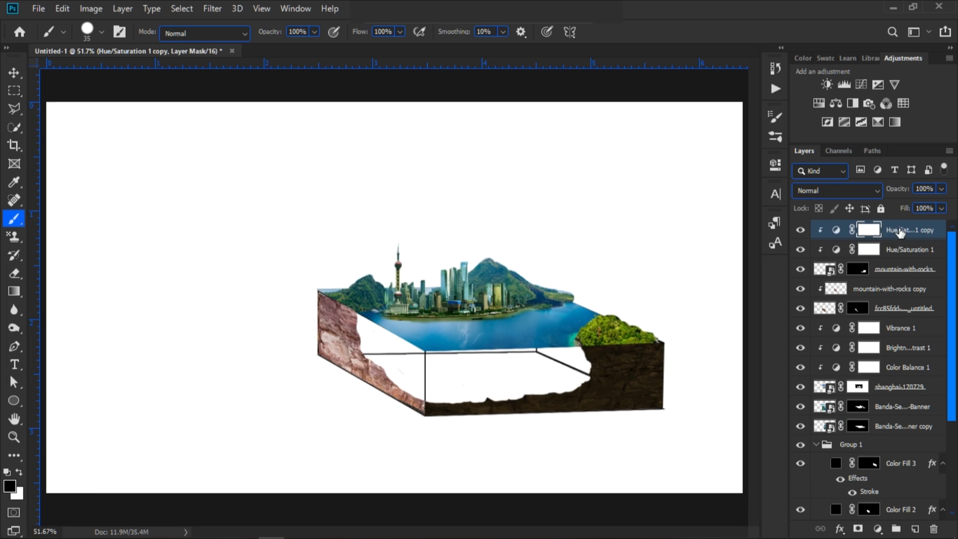
drag(900, 232, 898, 270)
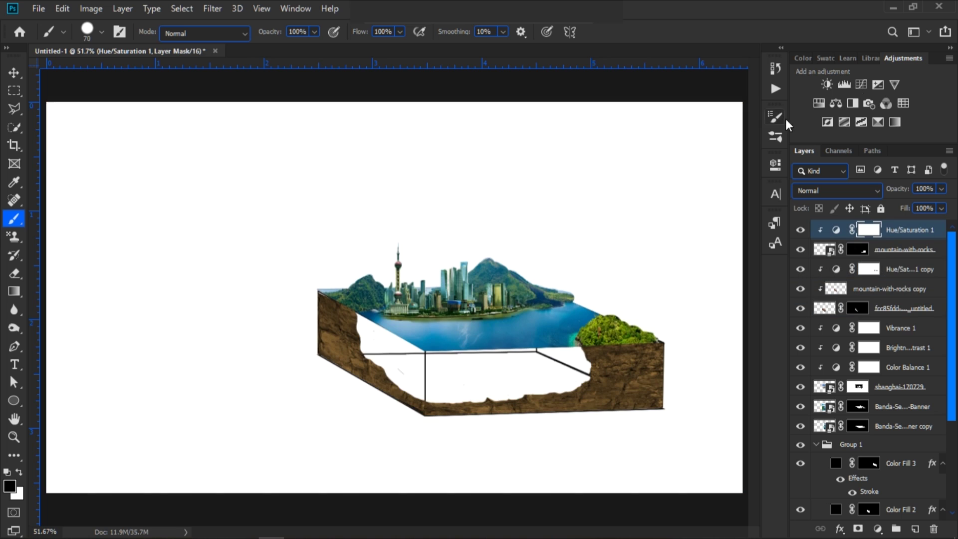
- Add an Exposure adjustment set to -2.94 and clip it to the mountain-with-rocks layer to darken the front face
click(879, 85)
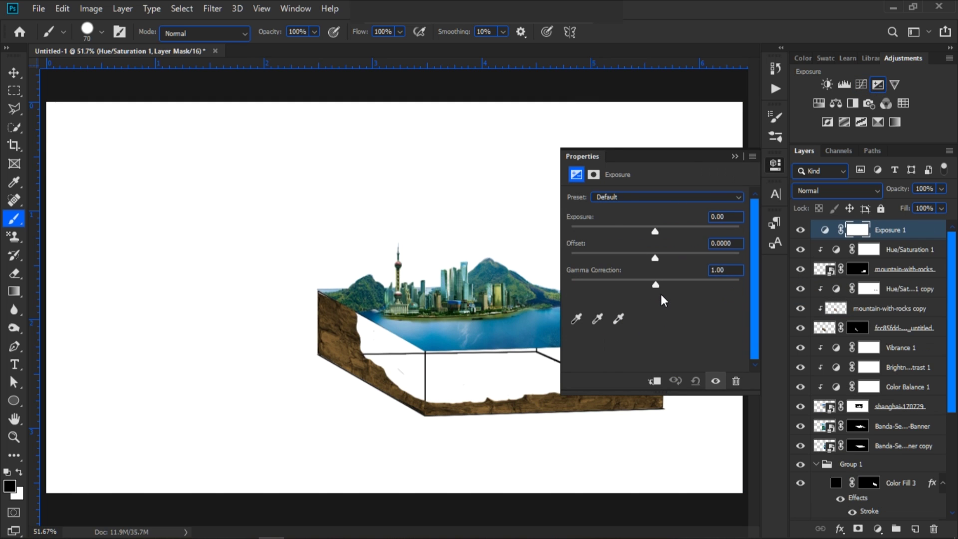
drag(658, 227, 617, 225)
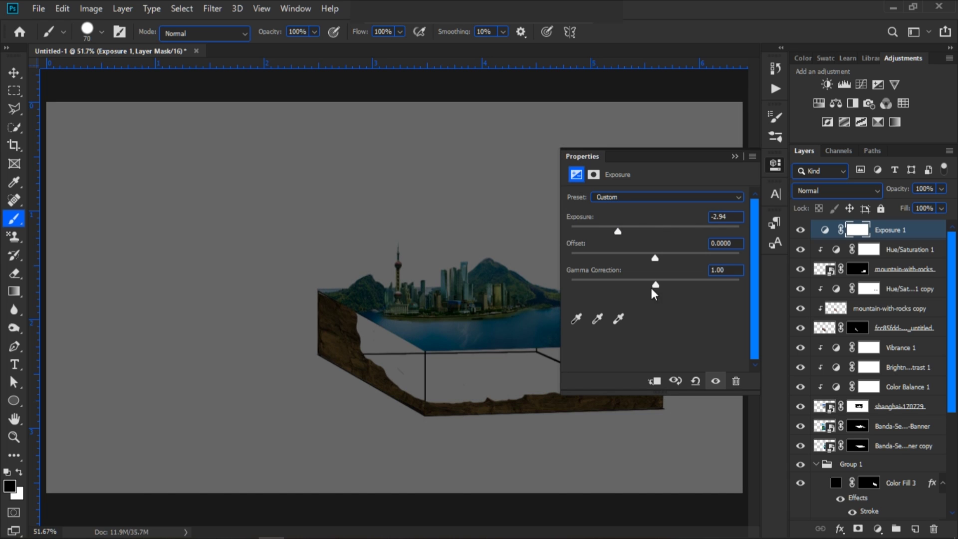
click(653, 382)
click(734, 156)
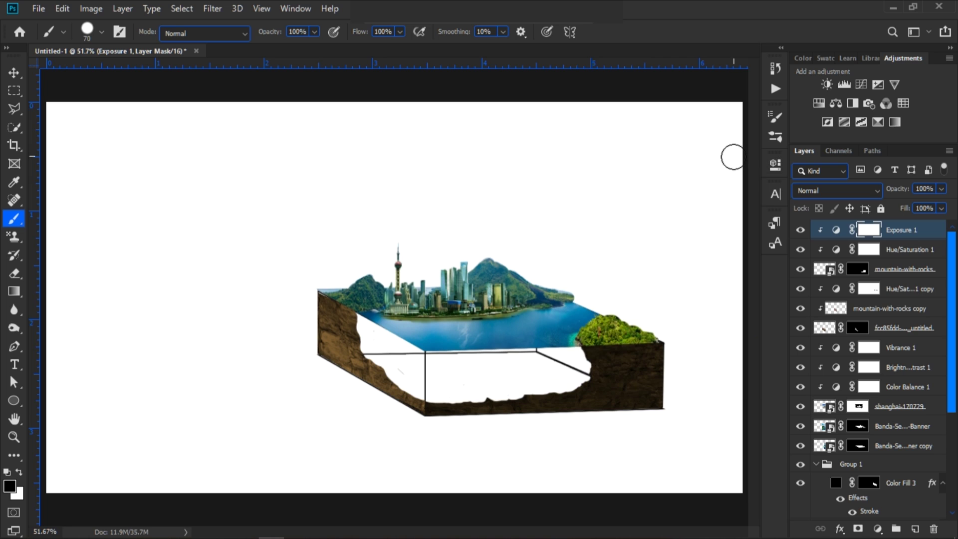
- Invert the Exposure 1 mask and paint the darkening back in along the bottom edge of the front rock face
key(ctrl+i)
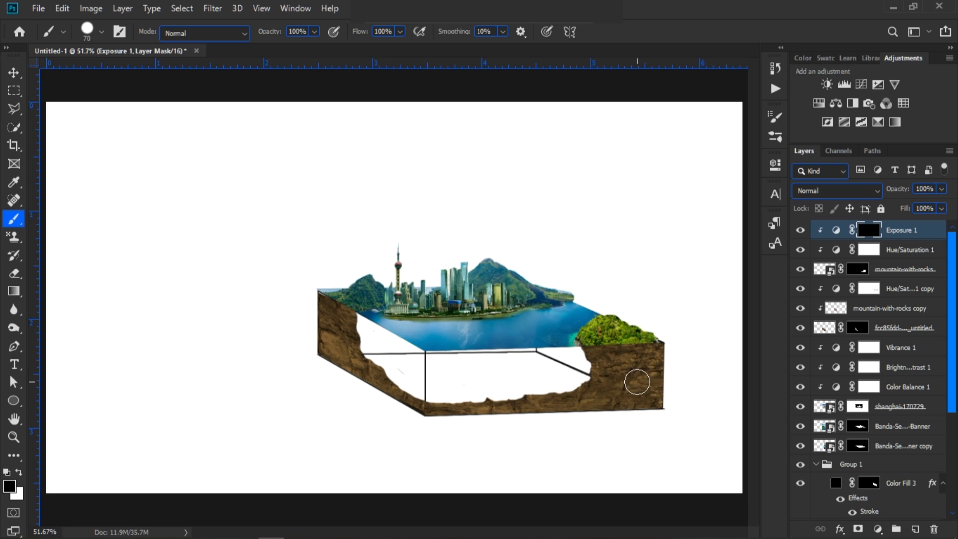
key(x)
mouse_move(651, 410)
mouse_down()
mouse_move(439, 413)
mouse_move(635, 409)
mouse_move(371, 426)
mouse_move(687, 393)
mouse_up()
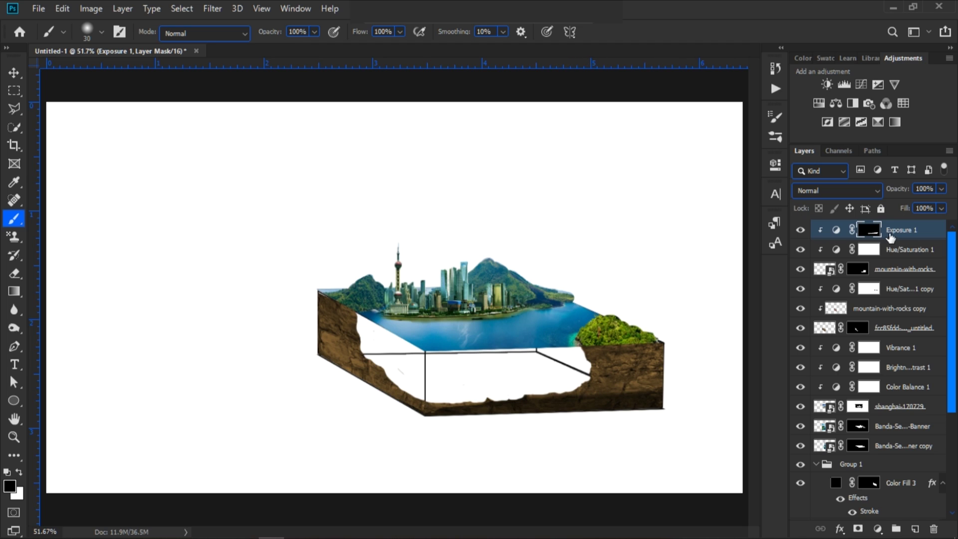
- Add a Hue/Saturation adjustment above Exposure 1, colorized green with raised saturation and slightly reduced lightness
click(819, 103)
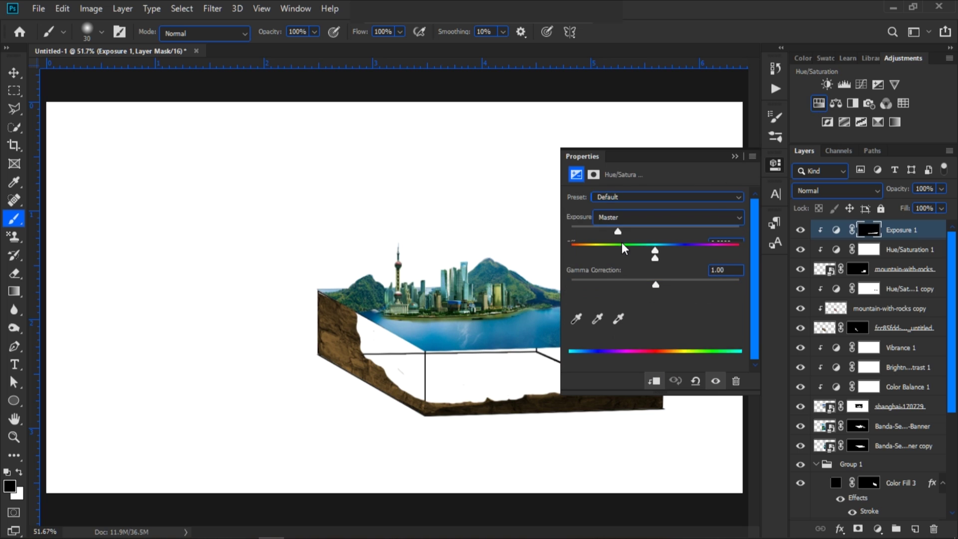
click(641, 321)
drag(572, 250, 692, 277)
mouse_move(655, 303)
mouse_down()
mouse_move(627, 304)
mouse_move(642, 305)
mouse_up()
drag(692, 277, 666, 277)
click(734, 157)
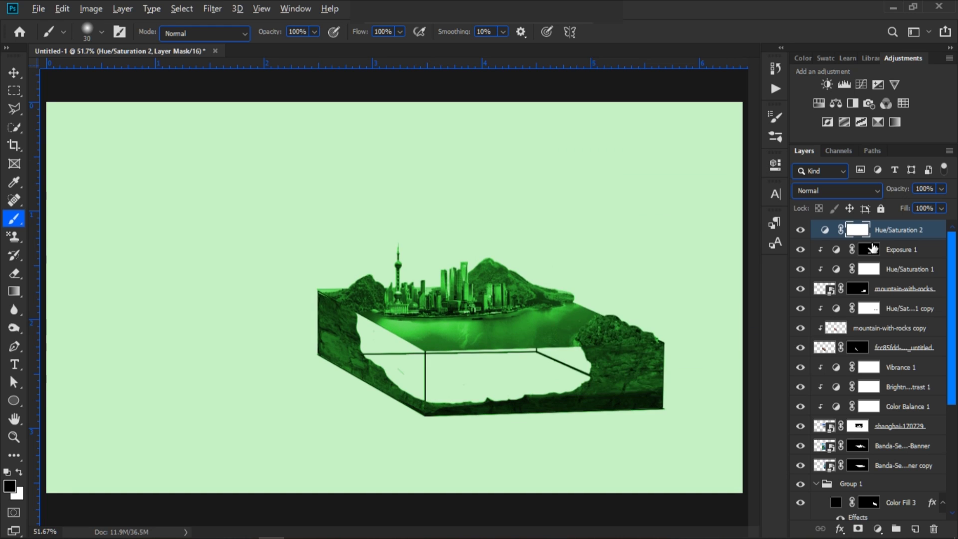
- Invert the green adjustment's mask, clip it to the mountain-with-rocks stack, and paint green along the upper part of the front rock face
key(ctrl+i)
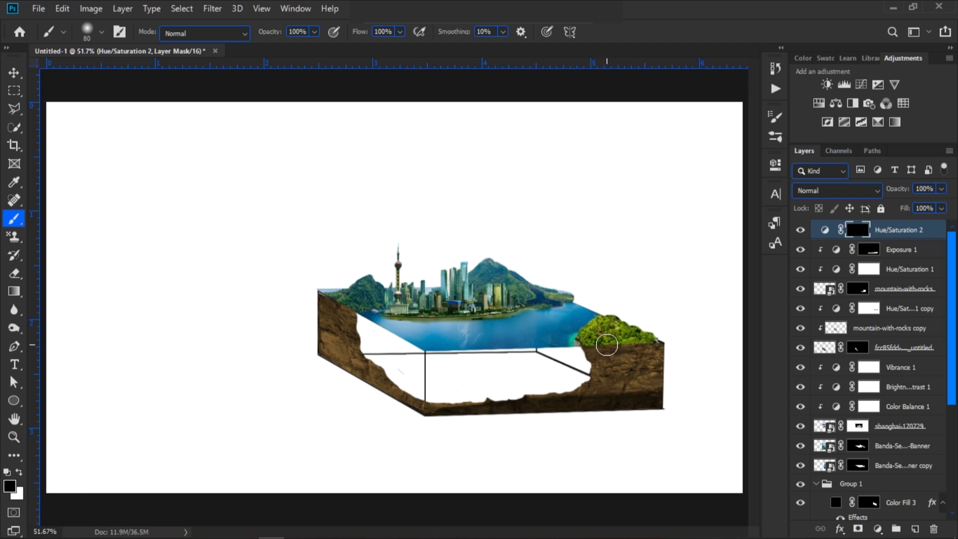
key(x)
drag(601, 349, 651, 347)
alt+click(870, 236)
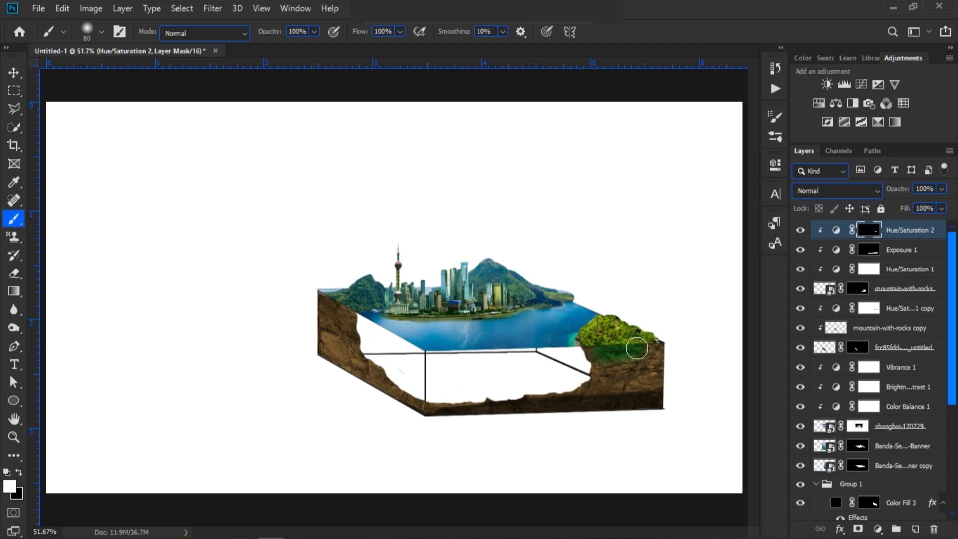
drag(669, 352, 590, 365)
- Shift the hue of Hue/Saturation 2 toward a more muted, yellowish green
double_click(831, 231)
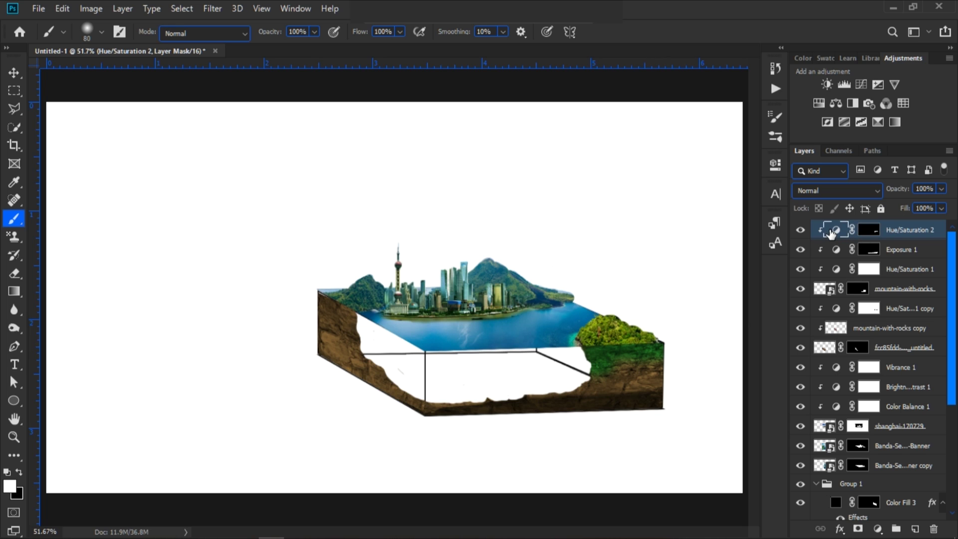
drag(617, 248, 611, 248)
click(734, 156)
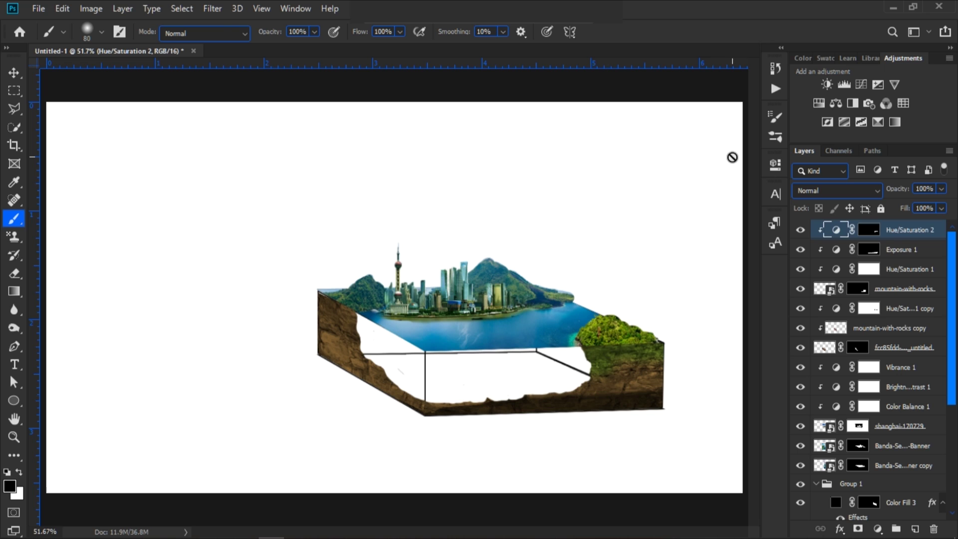
- Add a clipped Hue/Saturation adjustment above the Hue/Saturation 1 copy, colorized with hue 102, saturation 33 and lightness -29
click(870, 309)
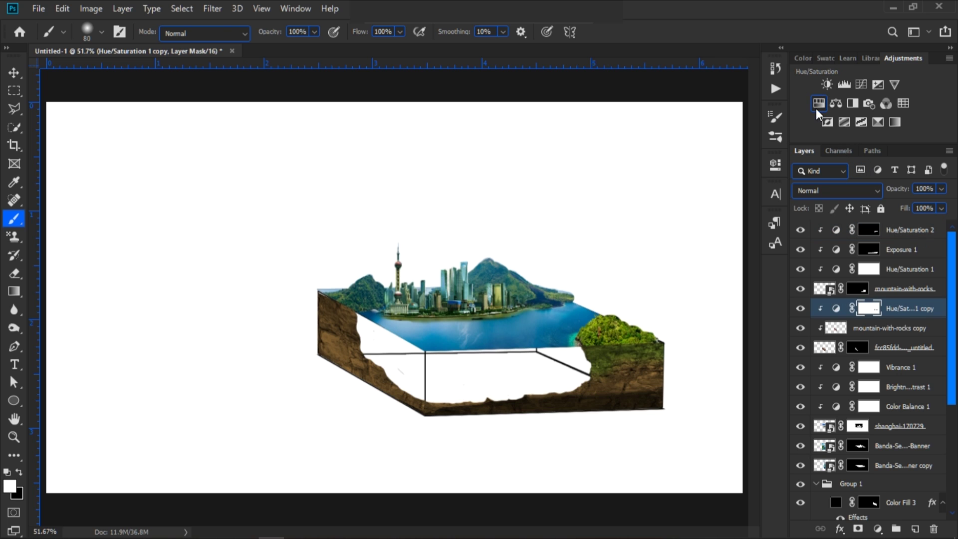
click(826, 122)
drag(657, 248, 651, 277)
key(ctrl+alt+g)
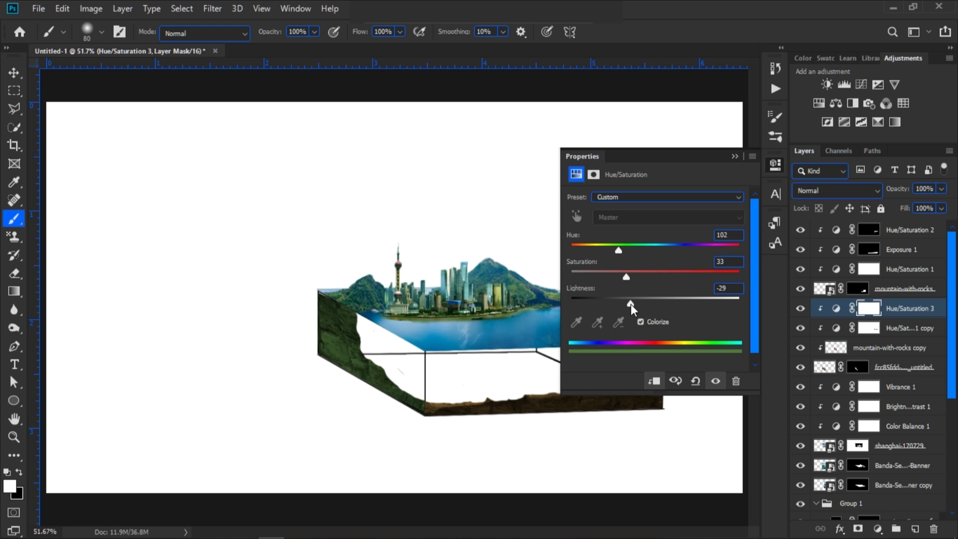
- Invert the new mask and paint green along the left face's upper edge, then darken its bottom edge through the Exposure 2 mask
click(873, 312)
key(ctrl+i)
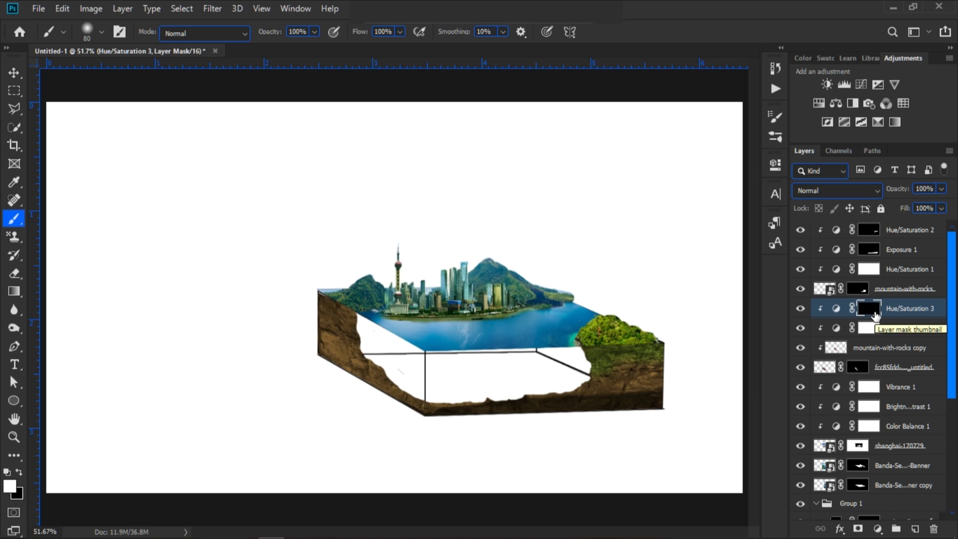
drag(355, 315, 313, 285)
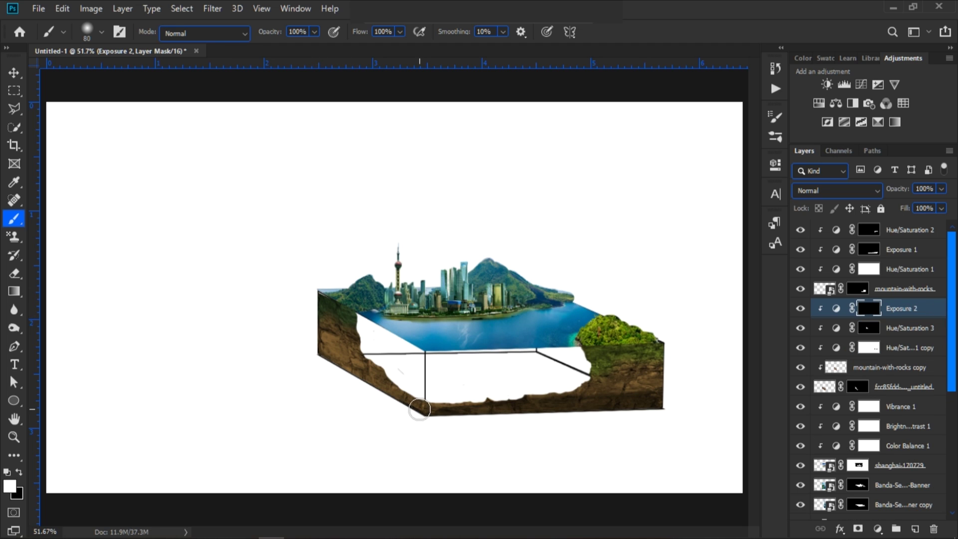
drag(419, 409, 322, 349)
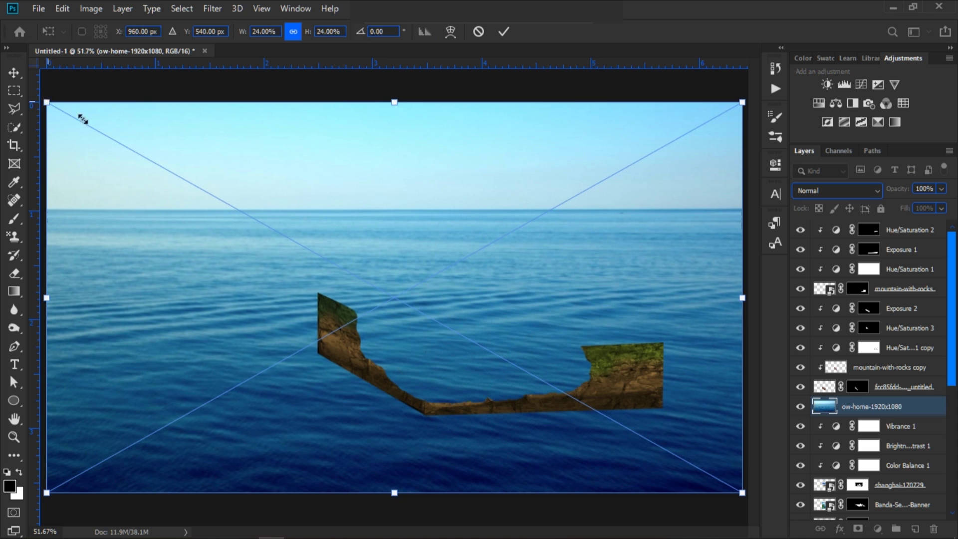
- Scale the placed ow-home-1920x1080 sea image to about 6.62% and position it over the front hollow
drag(83, 119, 569, 355)
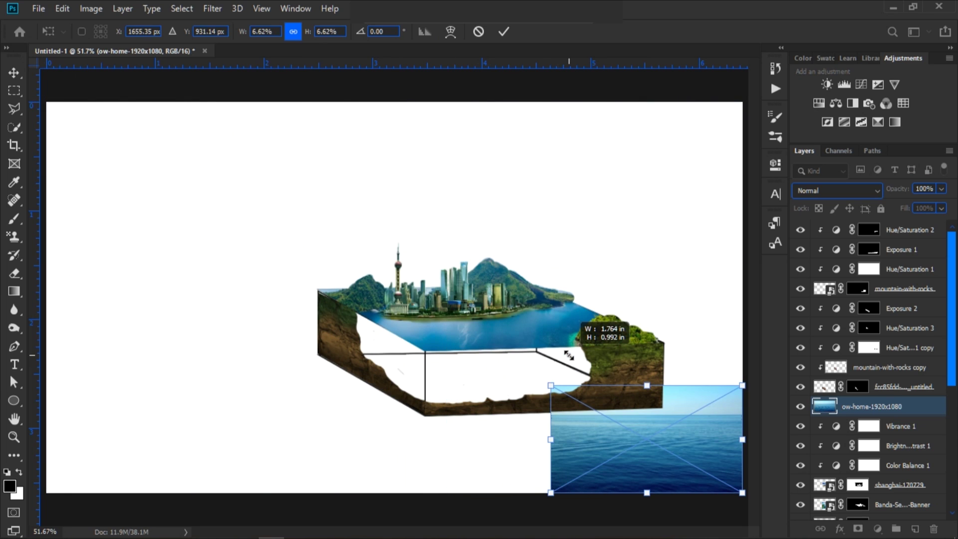
drag(634, 436, 510, 352)
key(Return)
- Mask the sea image to a polygonal selection of the front face hollow, hiding it at 0% opacity while outlining and restoring 100%
key(l)
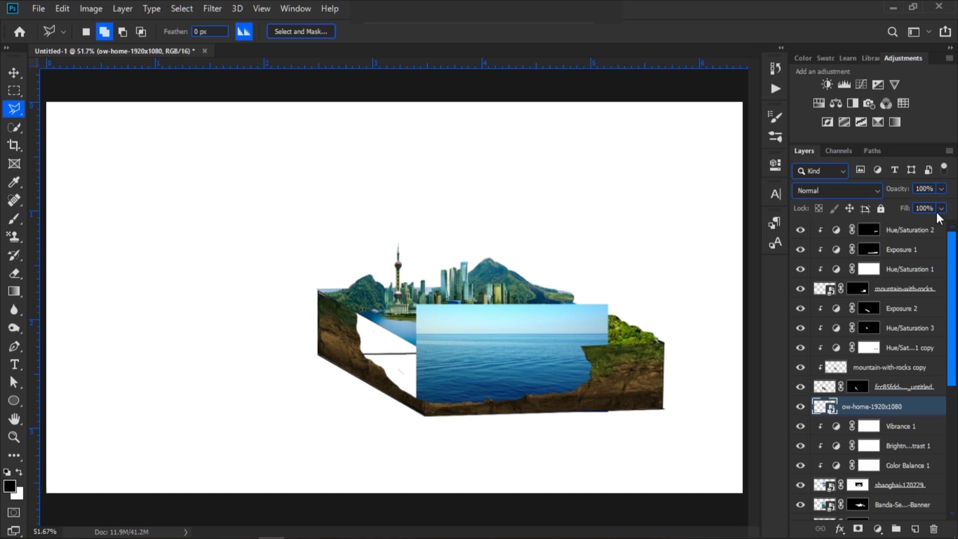
drag(903, 192, 791, 200)
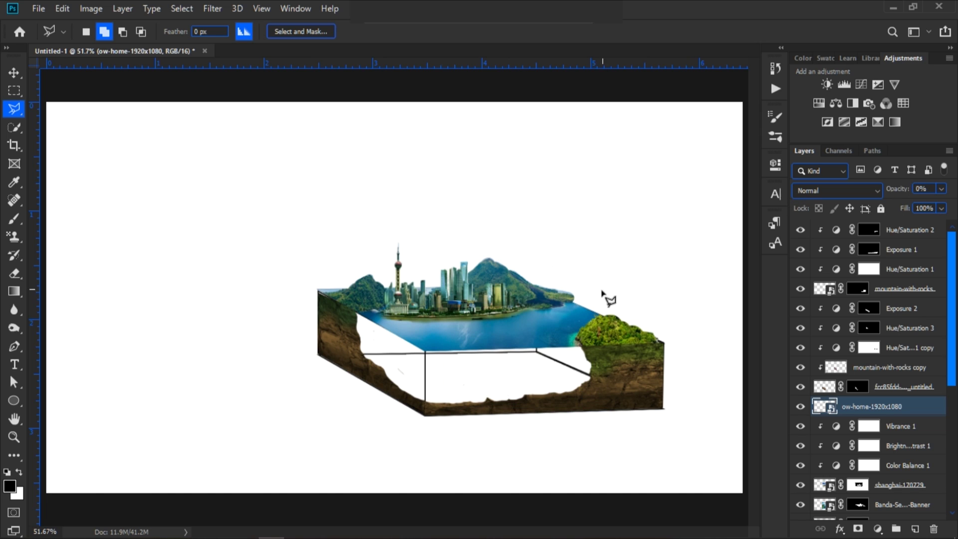
click(597, 348)
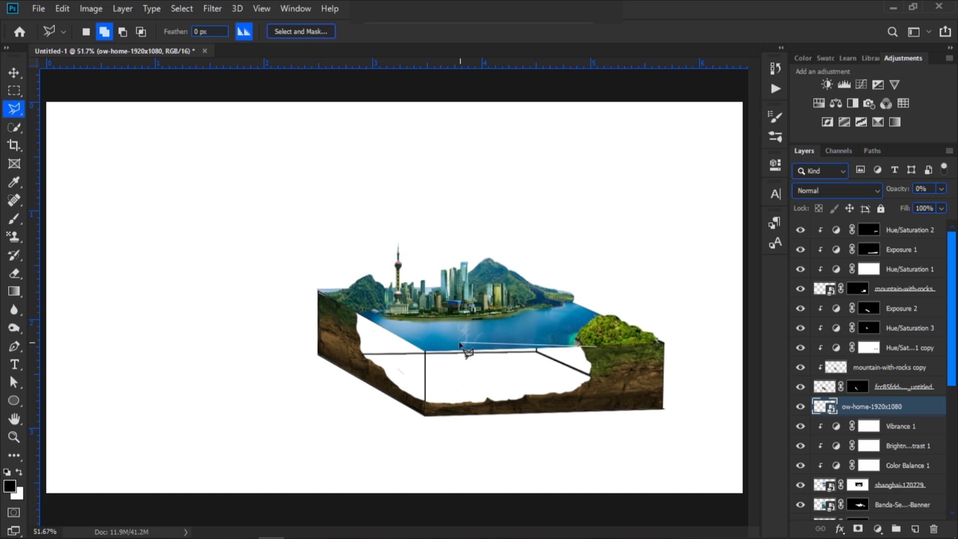
click(425, 351)
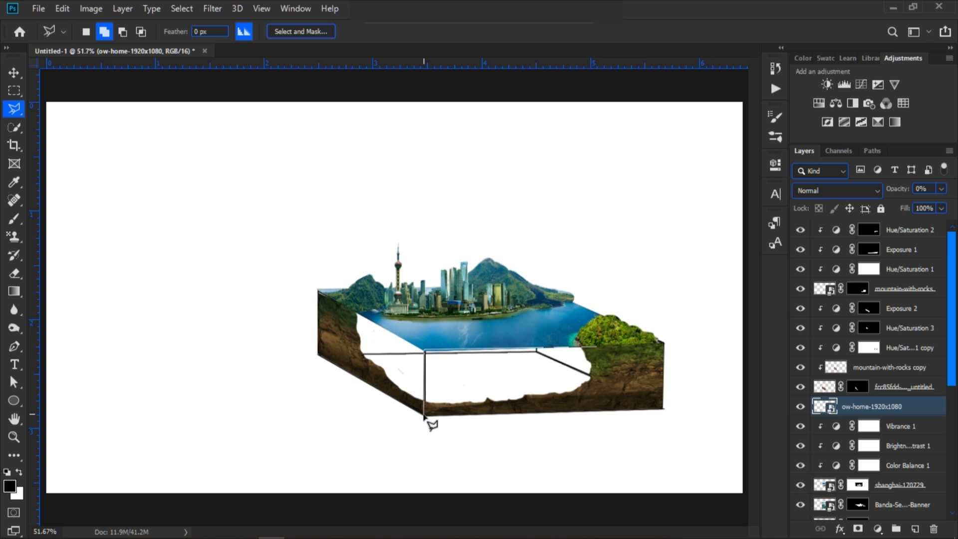
click(423, 414)
click(606, 401)
click(597, 348)
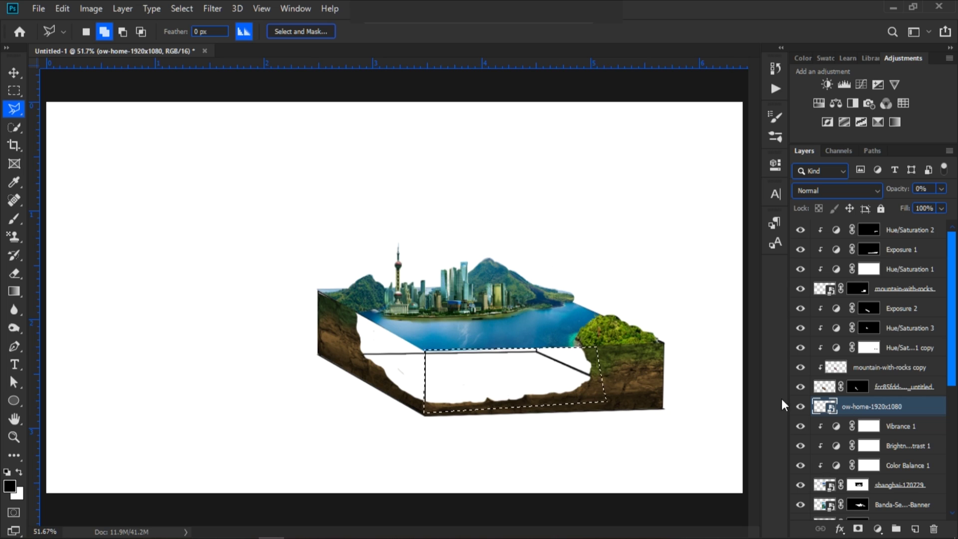
click(858, 529)
drag(900, 189, 957, 191)
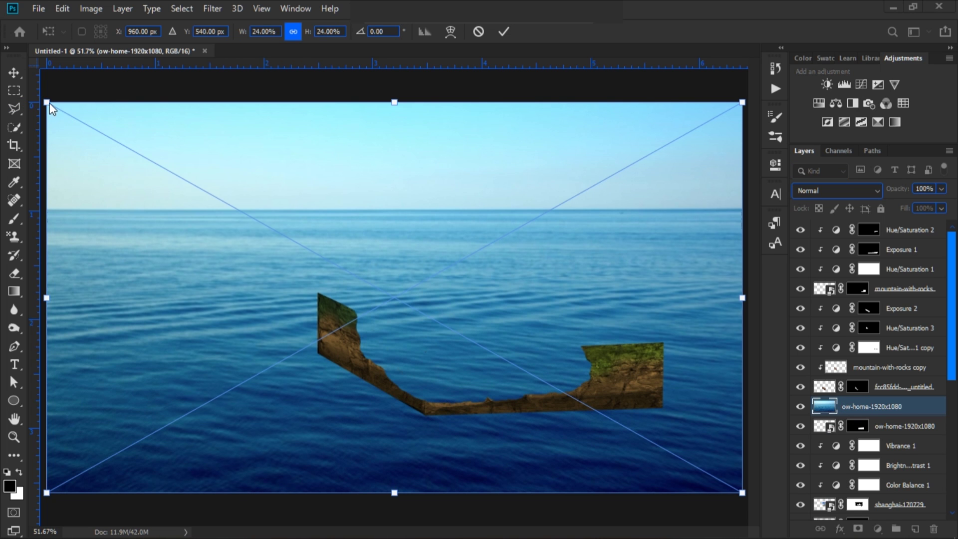
- Scale the second ow-home-1920x1080 sea image to about 5.19% and distort its corners to follow the left face's perspective
drag(50, 103, 593, 409)
drag(679, 454, 414, 369)
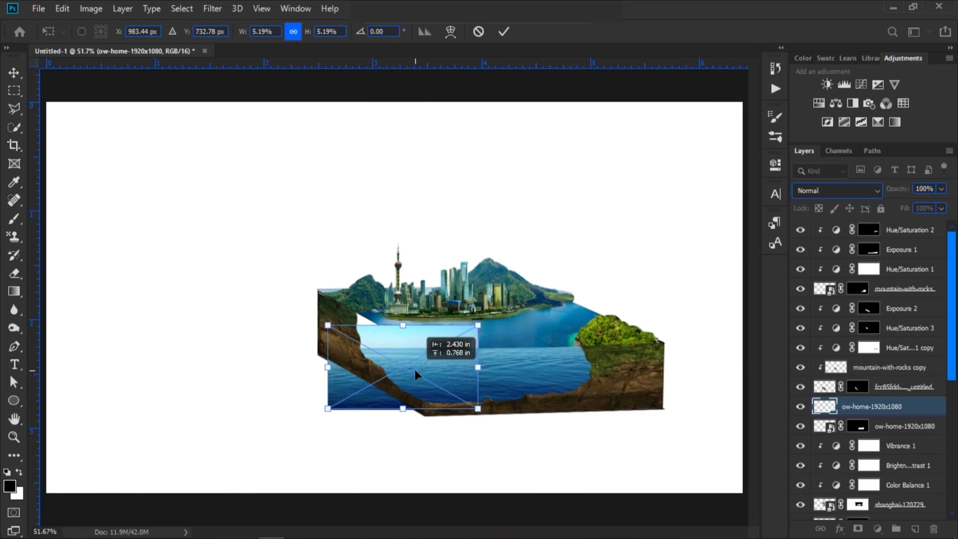
drag(328, 409, 327, 360)
drag(327, 326, 332, 300)
drag(478, 410, 431, 417)
drag(478, 325, 430, 312)
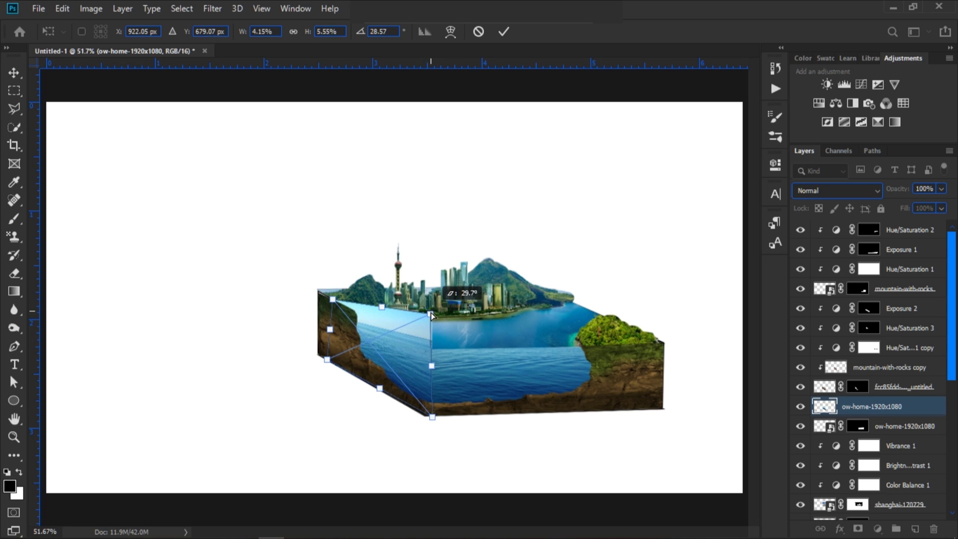
drag(332, 299, 325, 270)
drag(432, 319, 438, 320)
click(503, 32)
- Mask the second sea image to a polygonal selection of the box's left face
key(l)
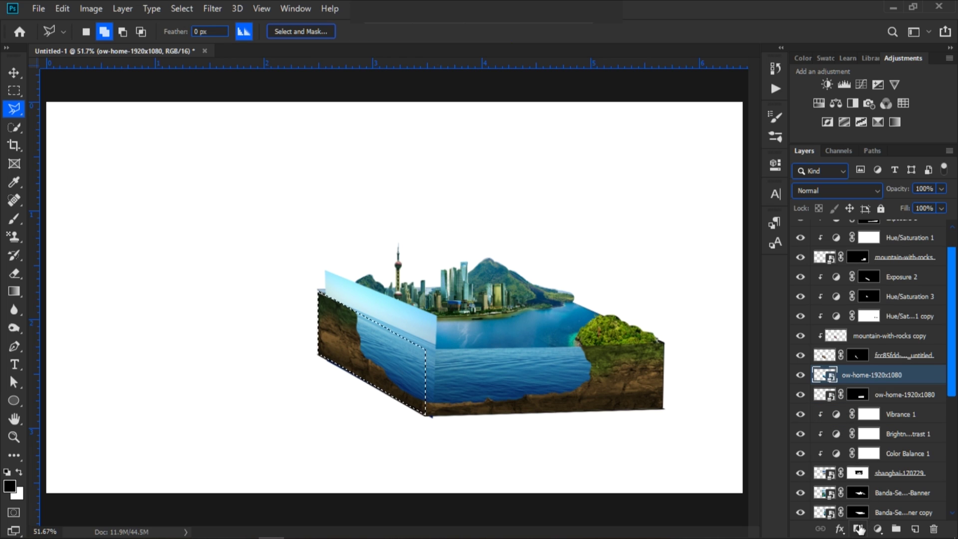
click(858, 529)
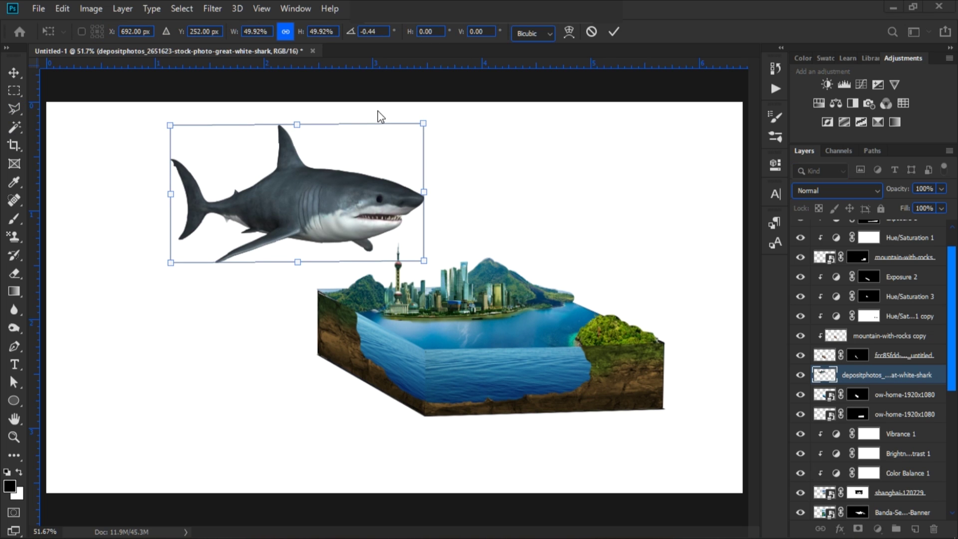
- Shrink the great white shark image and place it inside the water on the front face
drag(423, 123, 256, 216)
drag(224, 234, 491, 371)
click(614, 32)
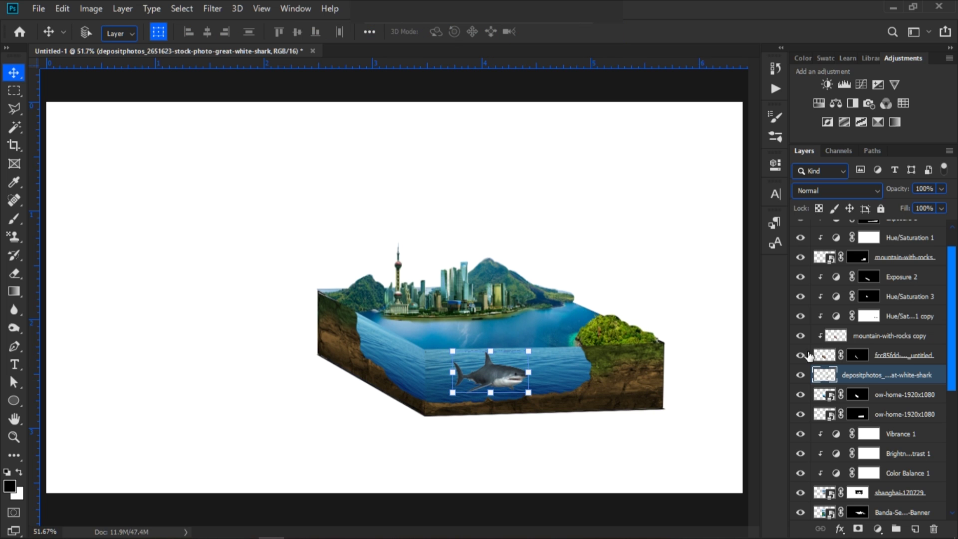
- Clip a Color Balance adjustment to the shark layer with midtones cyan-red at -100 and yellow-blue at +25
key(p)
click(836, 102)
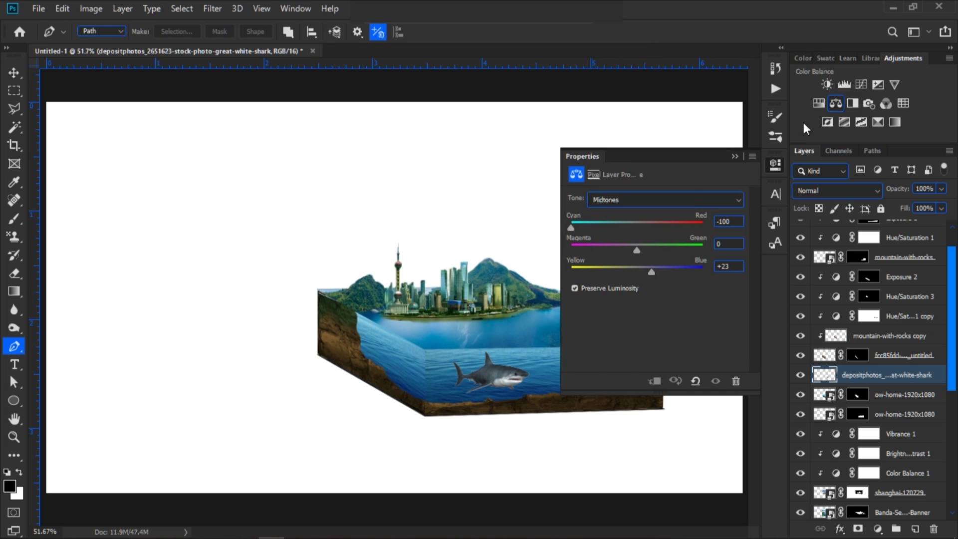
drag(639, 269, 654, 269)
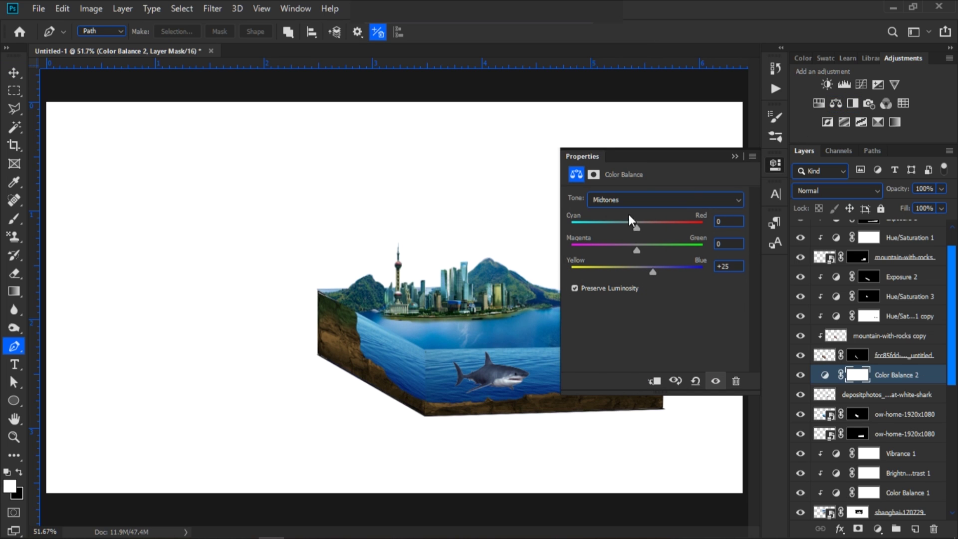
drag(636, 229, 563, 220)
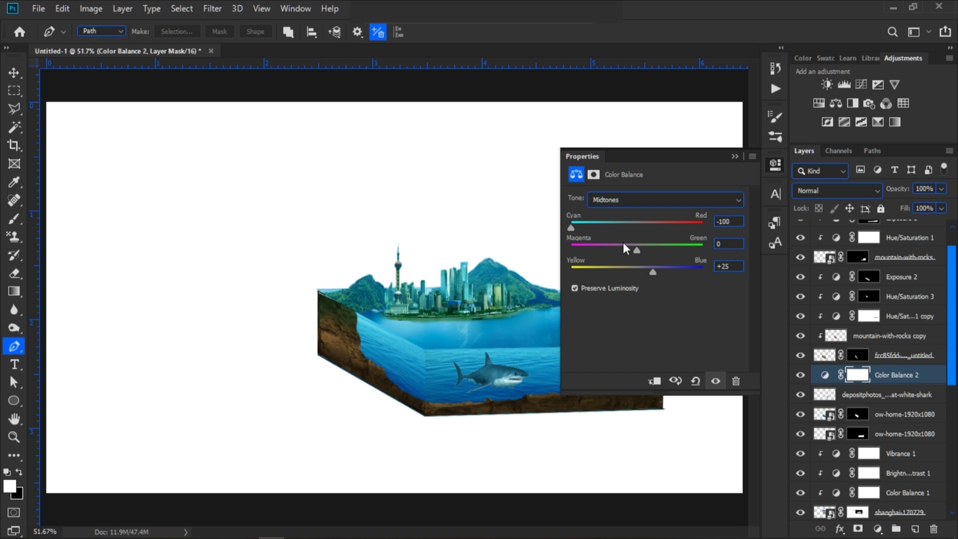
click(653, 382)
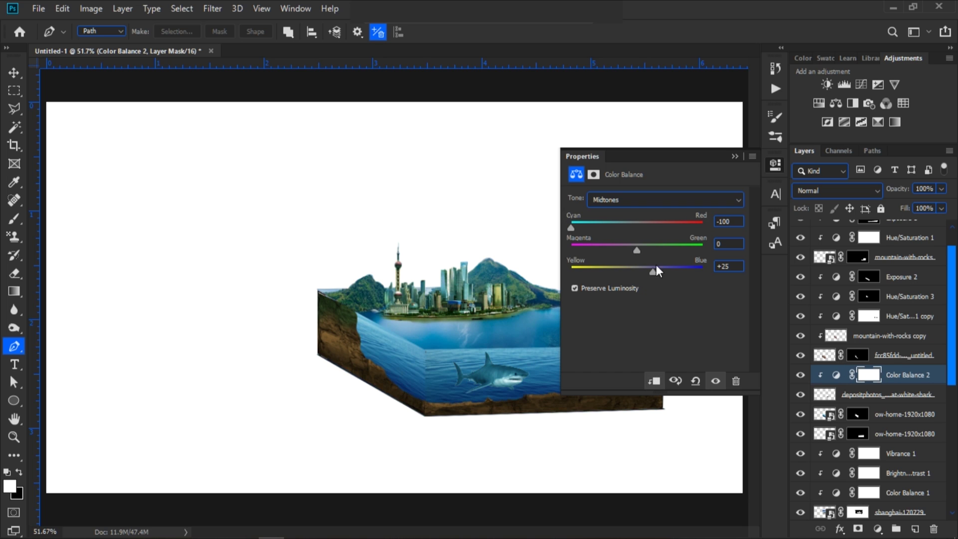
click(733, 157)
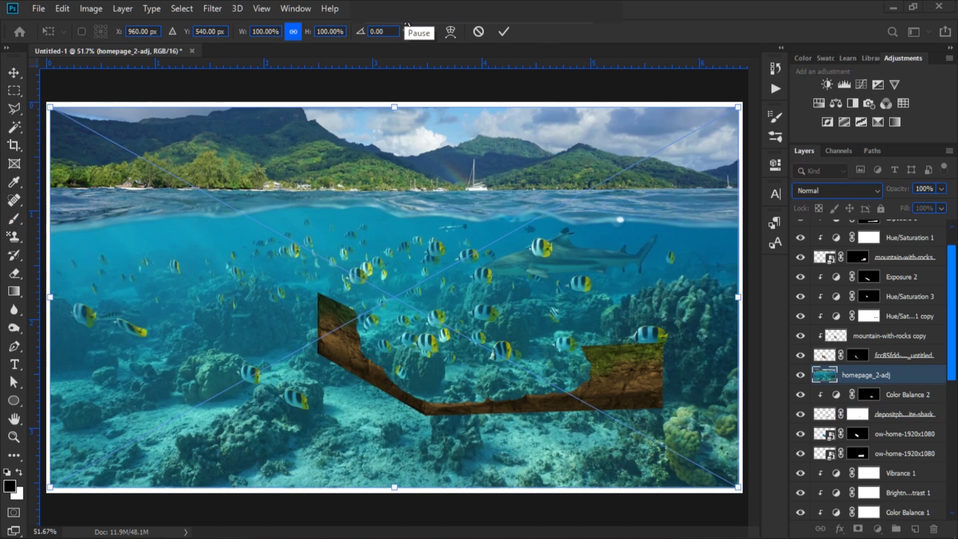
- Scale the placed homepage_2-adj underwater reef image to about 27.79% and position it over the front water area
drag(52, 106, 583, 336)
drag(627, 427, 498, 349)
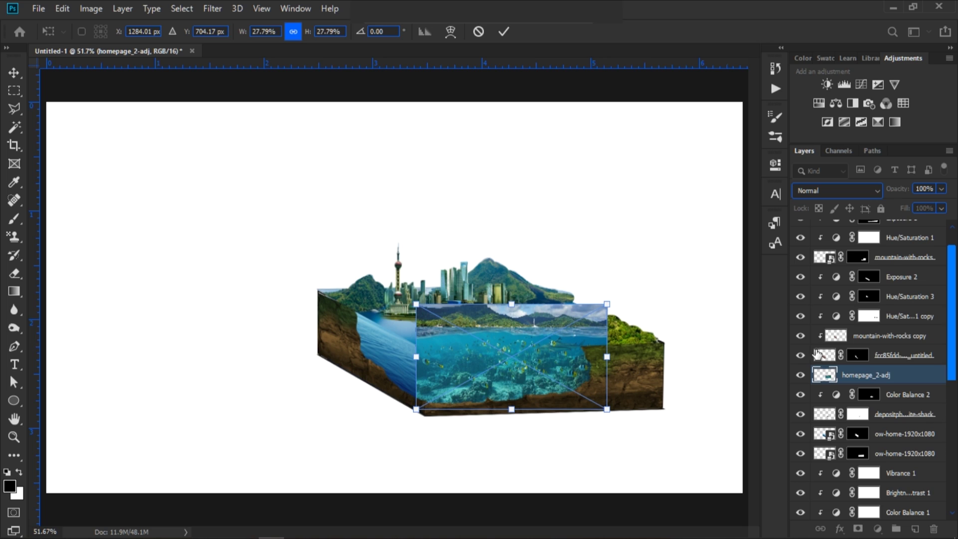
key(Return)
- Move the homepage_2-adj layer directly above the front sea layer, clip it to that layer, and set its opacity to 85%
drag(865, 375, 880, 409)
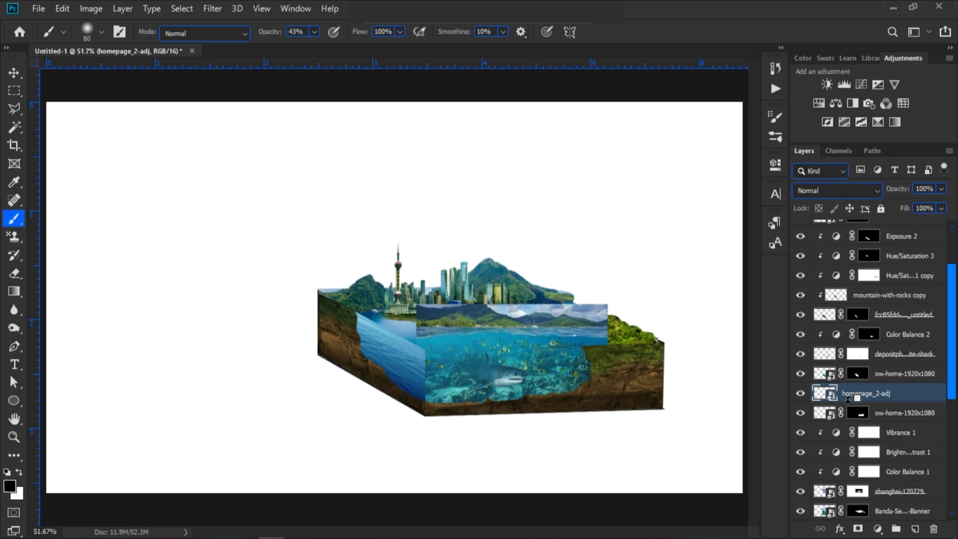
alt+click(849, 398)
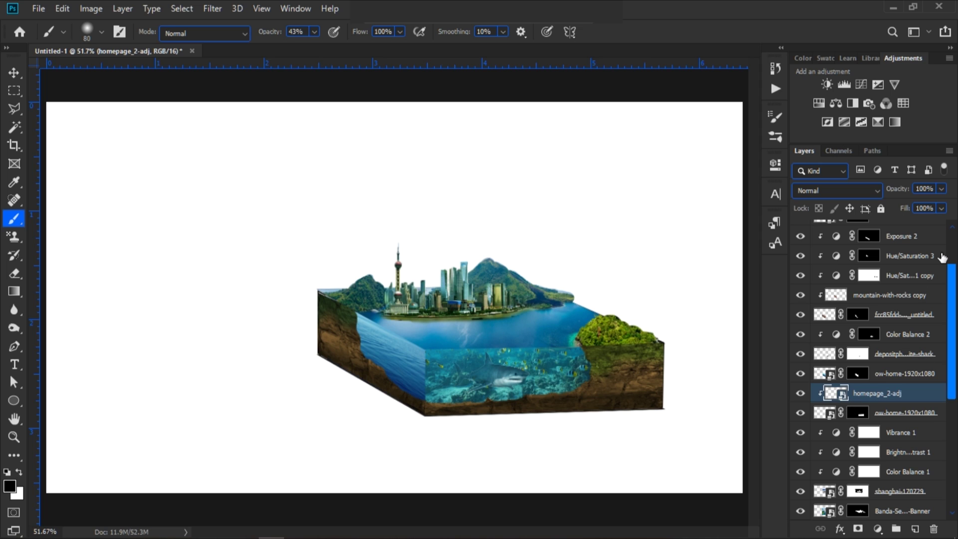
drag(898, 194, 887, 194)
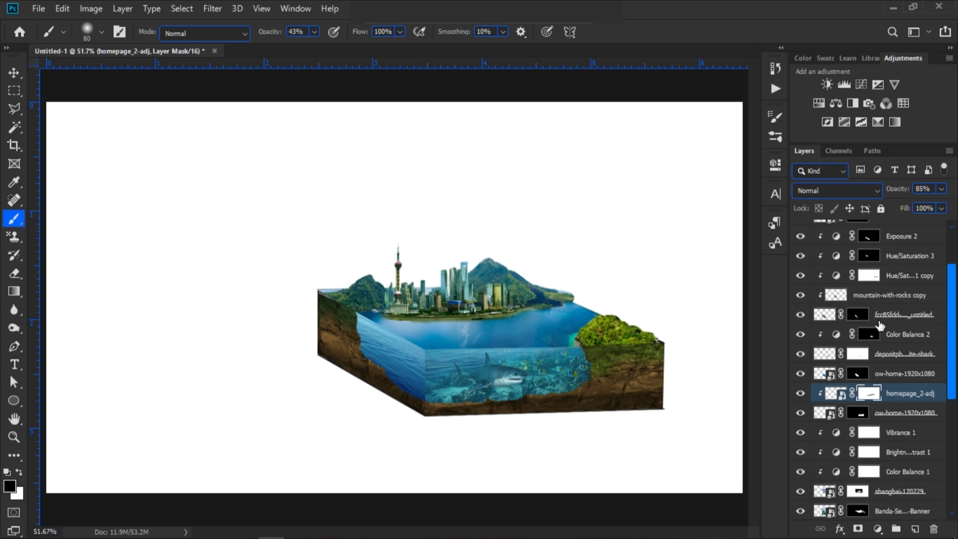
- Clip a Color Balance adjustment to the front homepage_2-adj reef layer with midtones yellow-blue at +47
click(836, 103)
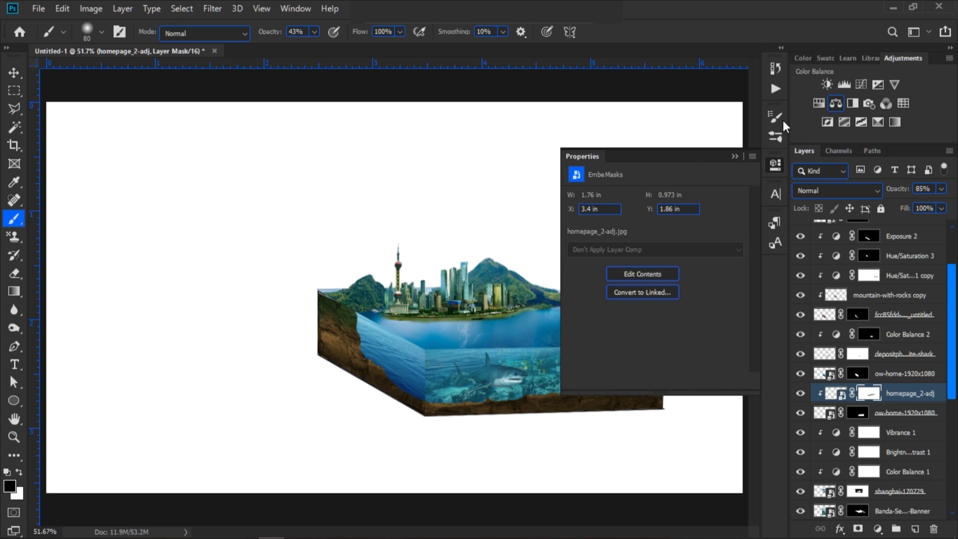
click(653, 381)
drag(638, 272, 666, 271)
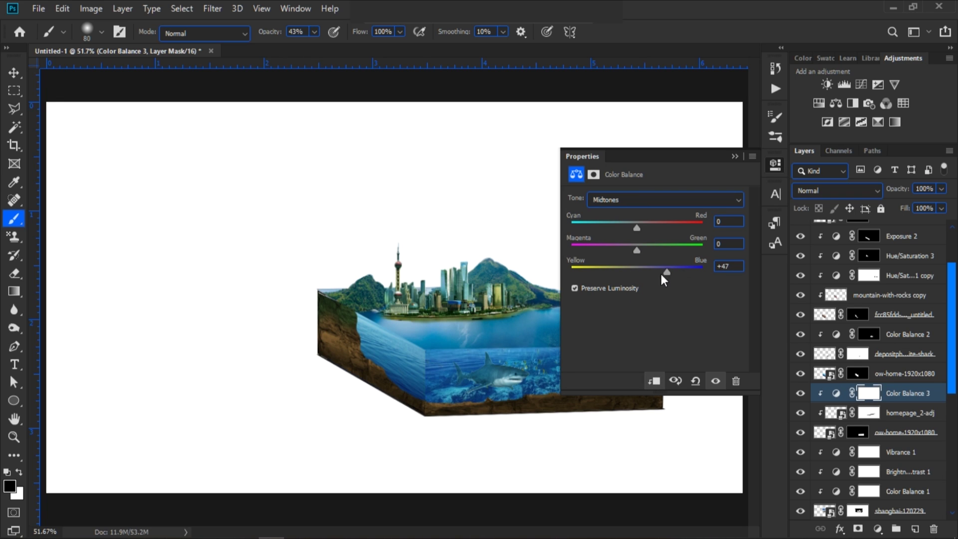
click(734, 157)
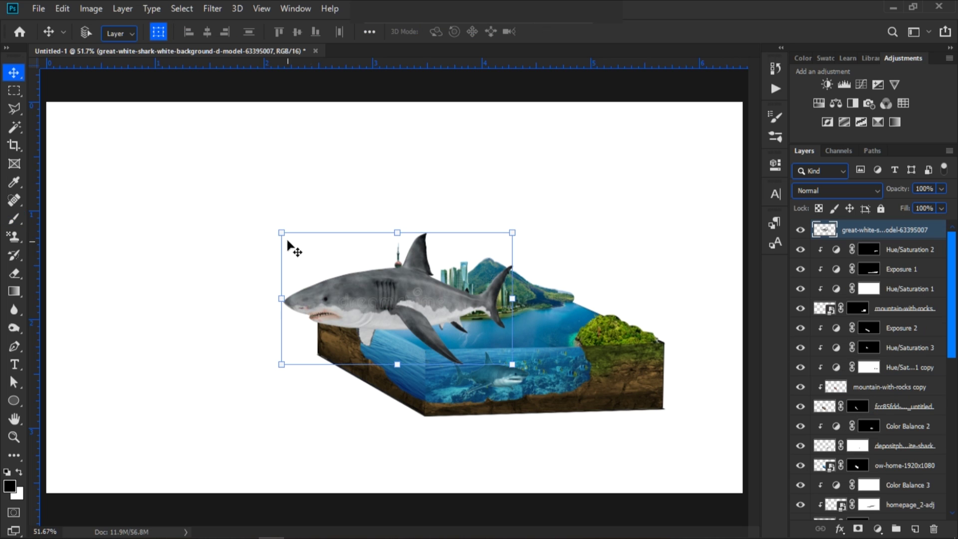
- Scale the second great white shark to about 18.08%, place it in the water on the left face, and set its opacity to 97%
drag(281, 232, 410, 355)
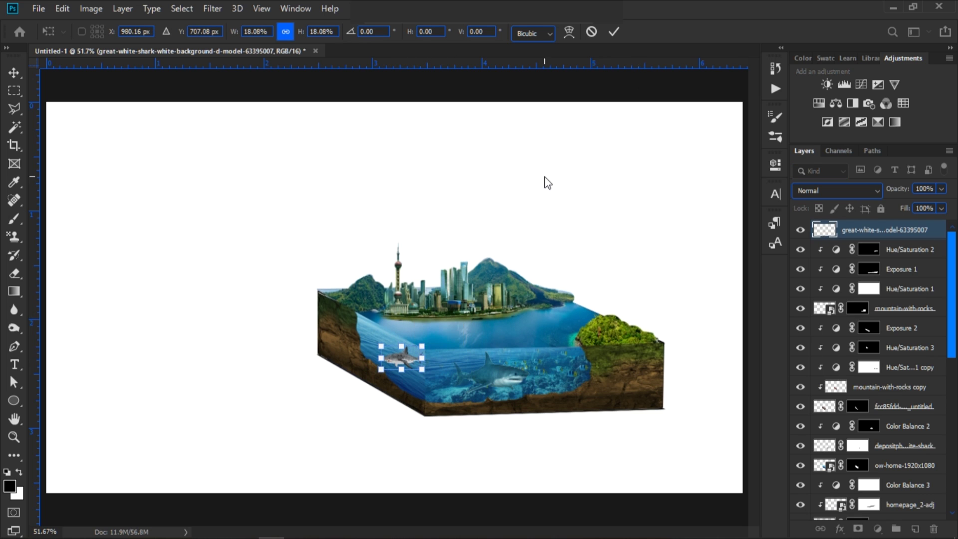
click(617, 33)
key(9)
key(7)
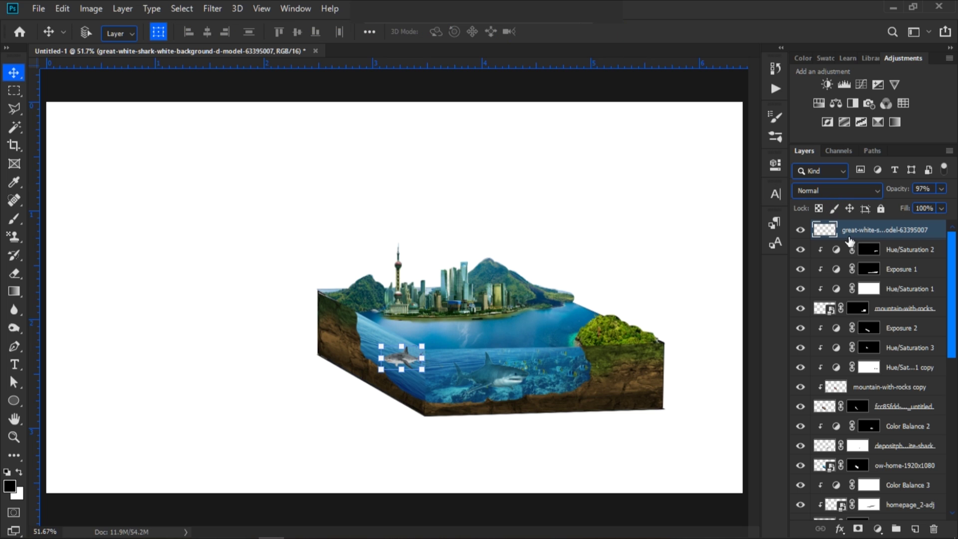
- Clip a Color Balance adjustment to the small shark layer with midtones cyan-red at -100 and yellow-blue shifted toward blue
click(834, 105)
key(p)
drag(637, 272, 657, 271)
click(654, 381)
drag(637, 228, 531, 224)
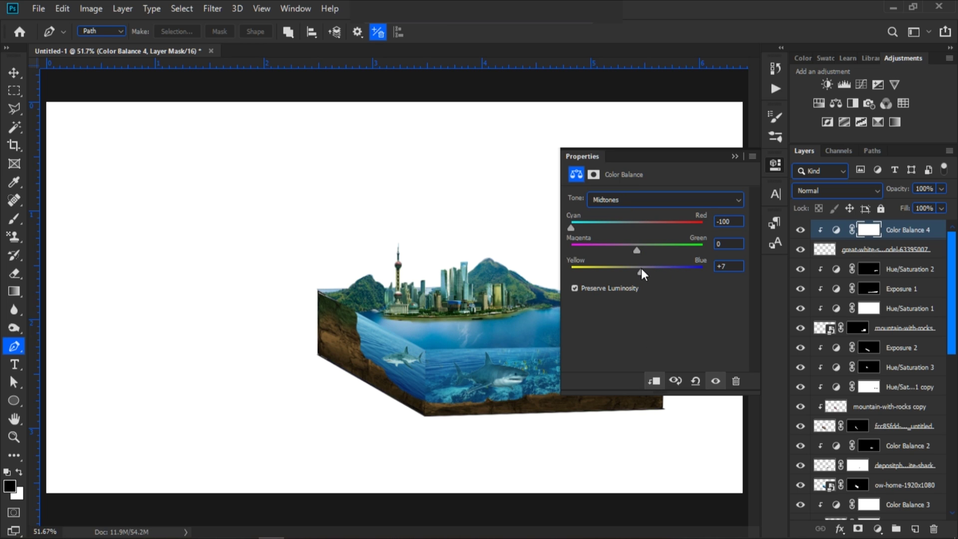
click(735, 157)
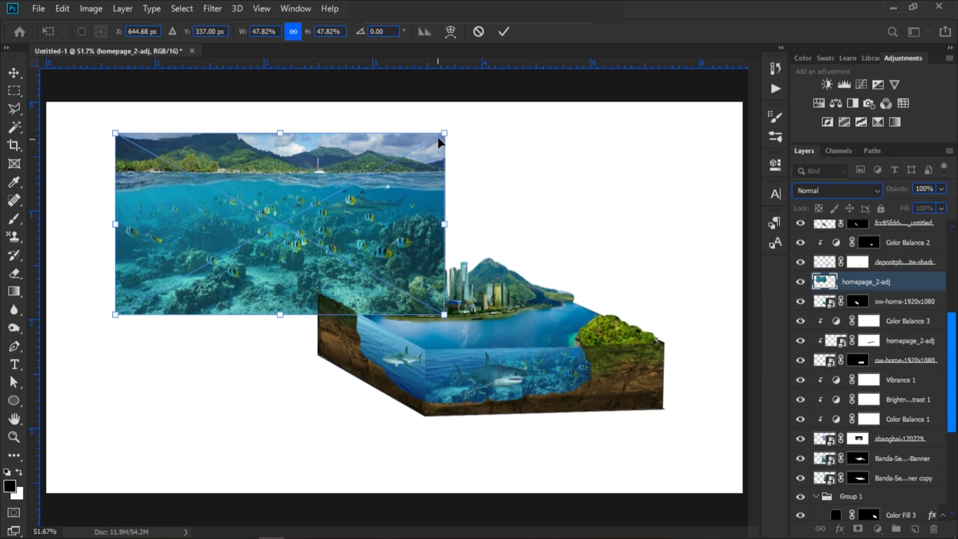
- Scale the newly placed homepage_2-adj reef image to about 24.20%, flip it horizontally, and position it over the box's left face
drag(444, 134, 293, 240)
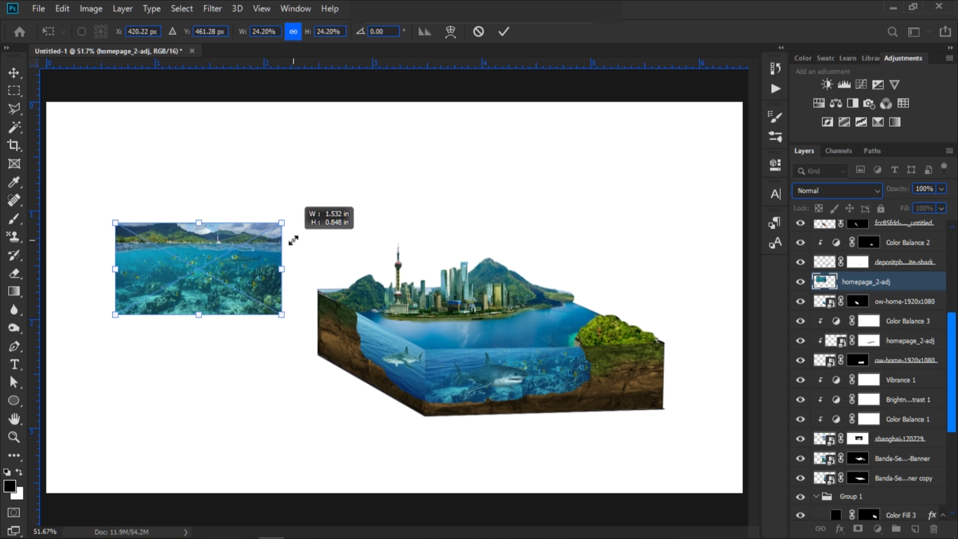
right_click(210, 268)
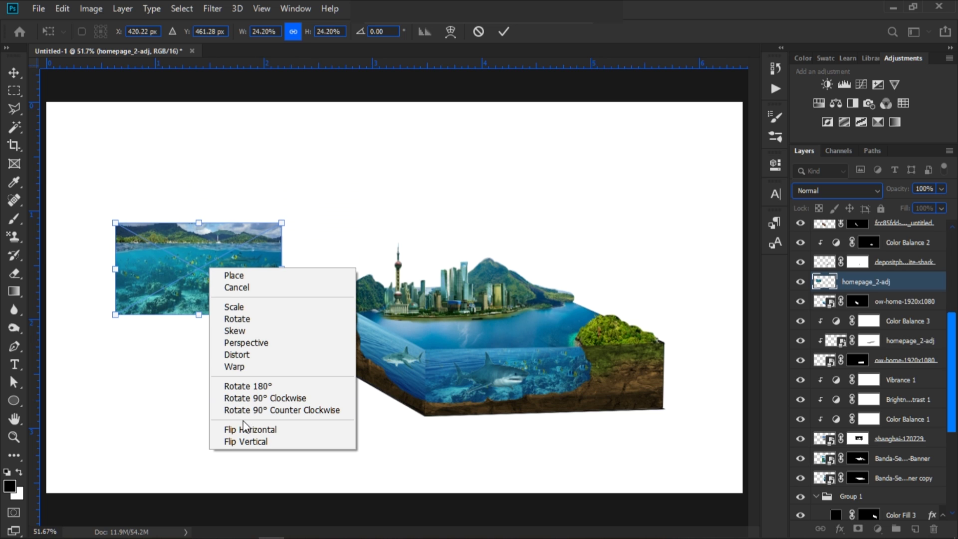
click(243, 429)
drag(200, 268, 398, 345)
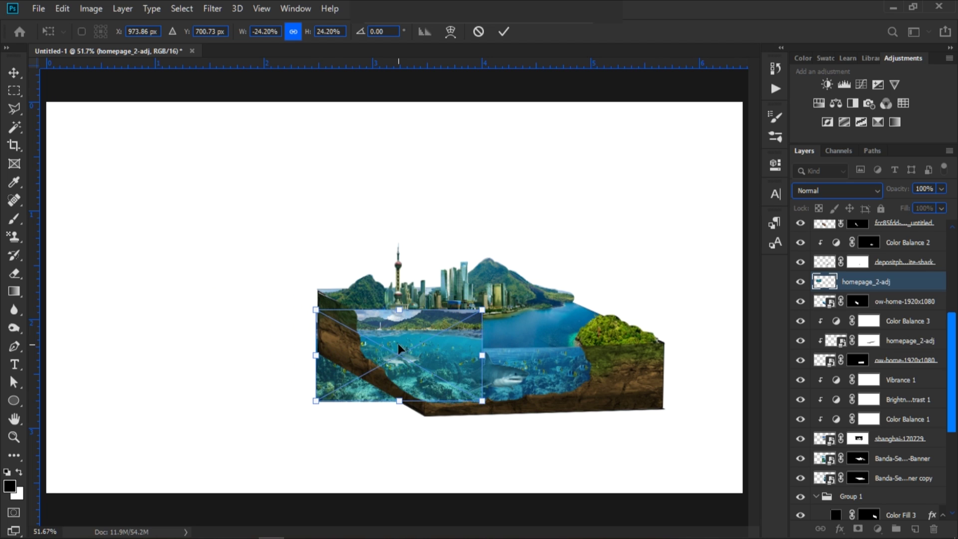
- Distort the flipped reef image's corners to match the slanted perspective of the box's left face
drag(316, 402, 337, 367)
drag(316, 310, 346, 305)
drag(482, 400, 473, 448)
drag(482, 309, 477, 349)
mouse_move(411, 328)
mouse_down()
mouse_move(411, 294)
mouse_move(406, 310)
mouse_up()
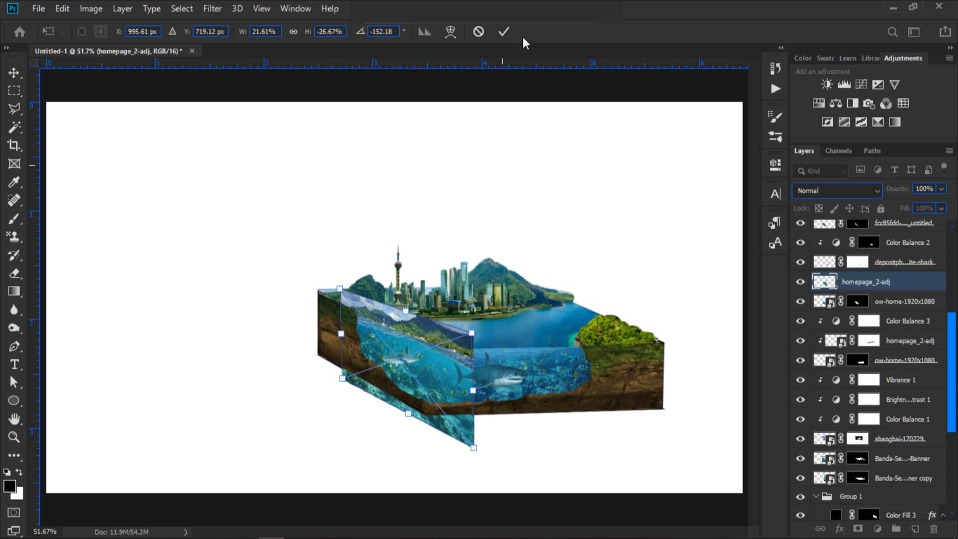
- Apply the reef distortion and clip the reef layer to the left-face ow-home-1920x1080 sea layer
key(p)
drag(857, 302, 859, 288)
alt+click(858, 291)
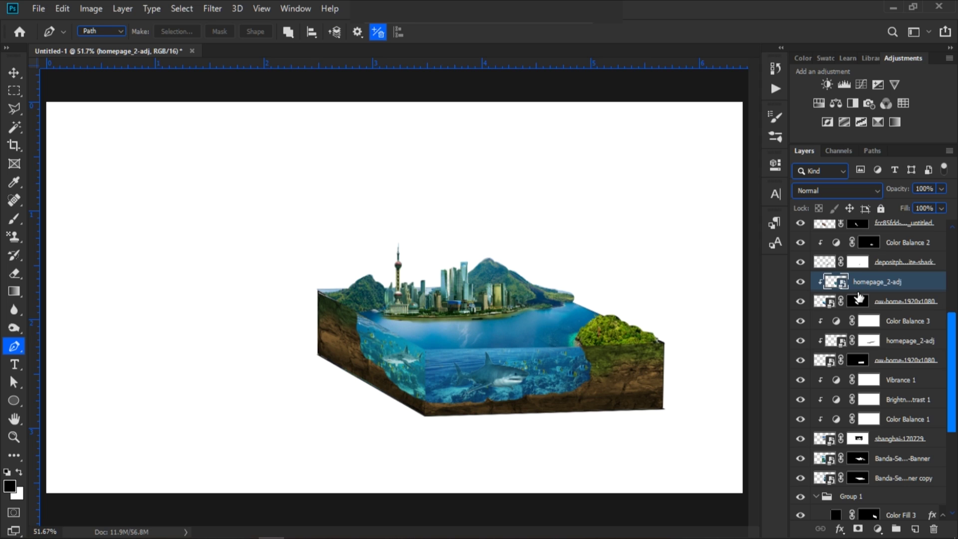
- Clip a Color Balance adjustment to the left-face reef with midtones yellow-blue at +36 and cyan-red nudged slightly toward red
click(775, 164)
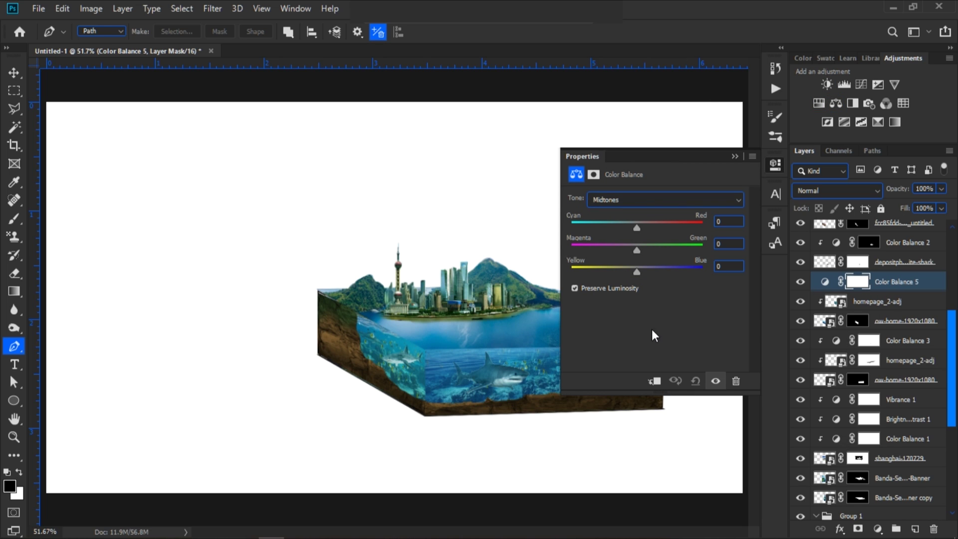
click(654, 381)
drag(636, 273, 660, 273)
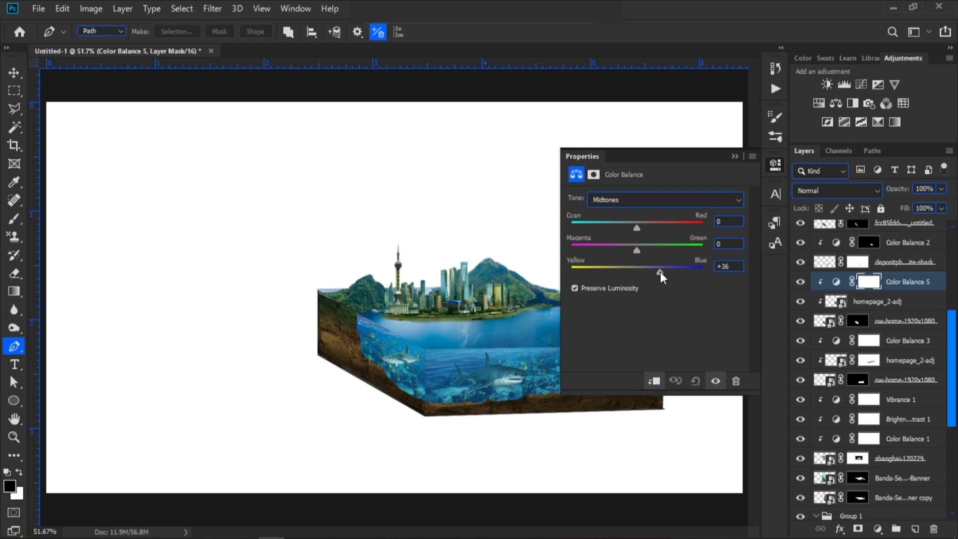
drag(637, 228, 640, 227)
click(735, 156)
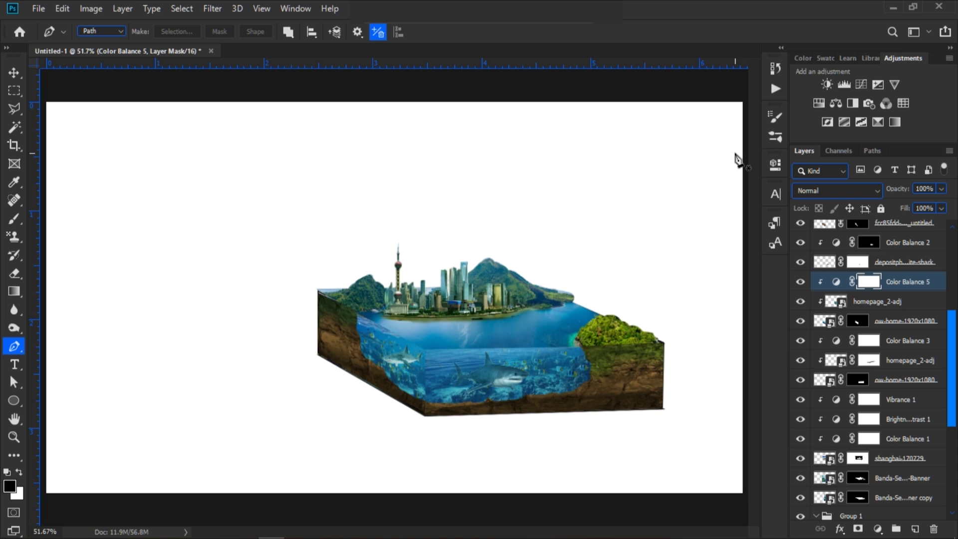
- Add masked Exposure adjustments with lowered exposure to darken the box's left face and the right end of the front face
click(882, 301)
drag(954, 362, 953, 262)
ctrl+click(868, 380)
click(878, 85)
drag(655, 232, 620, 231)
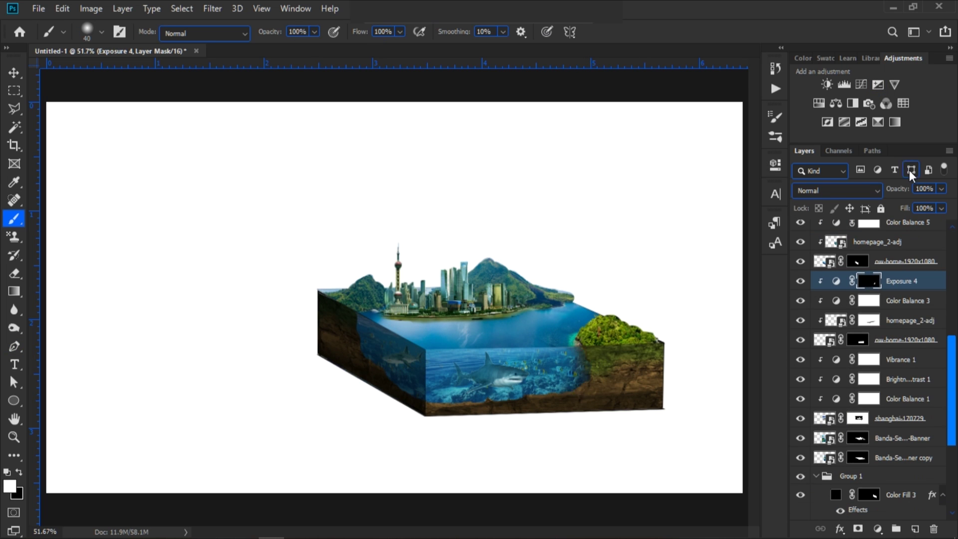
- Paint a soft contact shadow along the box's lower left edge on the mask of a black Color Fill layer in Group 1
key(ctrl+1)
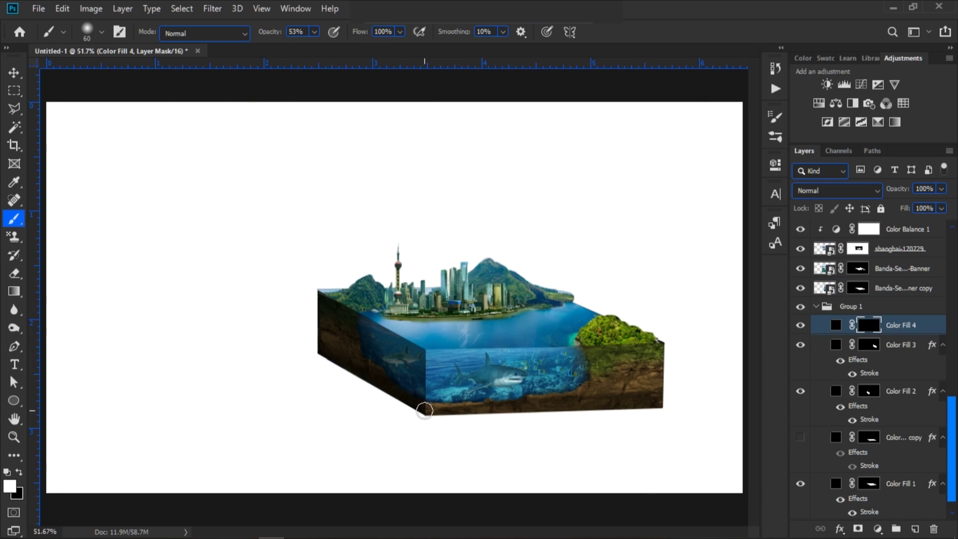
key(ctrl+plus)
scroll(602, 462, down, 2)
key(ctrl+0)
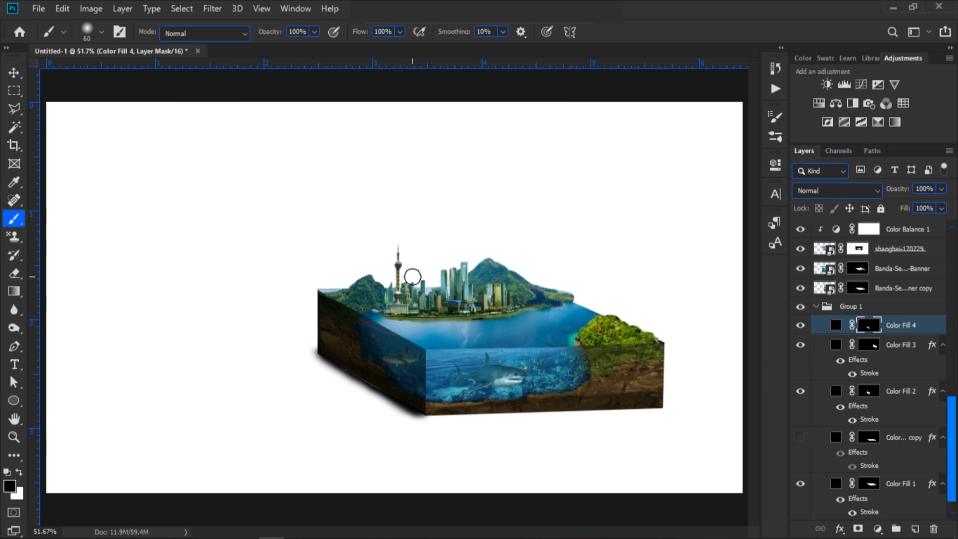
- Add a light blue Color Fill behind the box and fade its upper right area to white with a large soft brush
scroll(893, 480, down, 2)
click(891, 510)
click(878, 529)
click(876, 278)
click(419, 328)
click(642, 150)
click(902, 143)
click(706, 198)
drag(272, 32, 240, 37)
click(506, 175)
key(ctrl+minus)
key(ctrl+minus)
key(ctrl+0)
- Outline a four-sided cast shadow area on the ground left of the box with the Polygonal Lasso, starting from its lower left edge
right_click(14, 109)
click(84, 123)
click(319, 354)
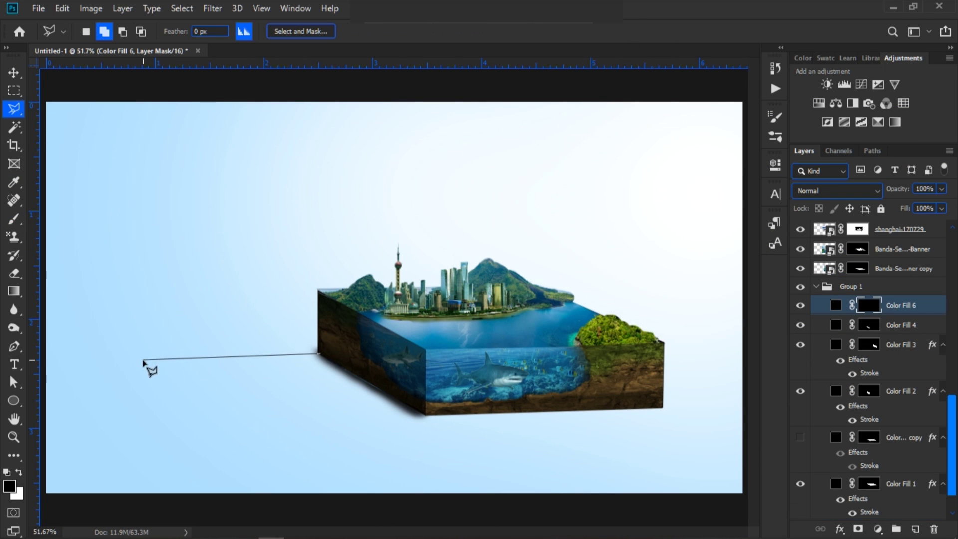
click(145, 360)
click(240, 426)
click(426, 414)
click(319, 354)
- Brush a soft cast shadow inside the selection on the Color Fill 6 mask, using an 800 px brush at 35% opacity
key(b)
key(x)
drag(385, 320, 319, 345)
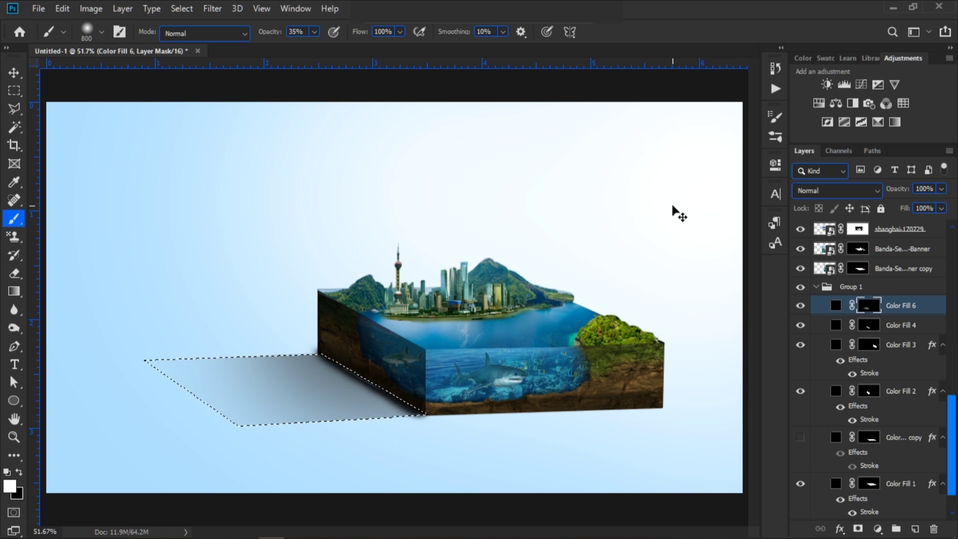